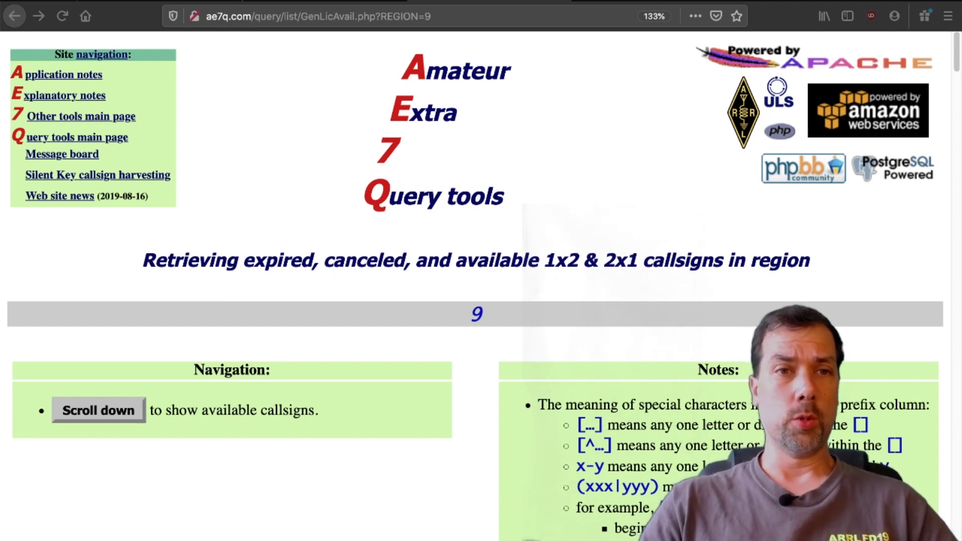
pyautogui.click(74, 75)
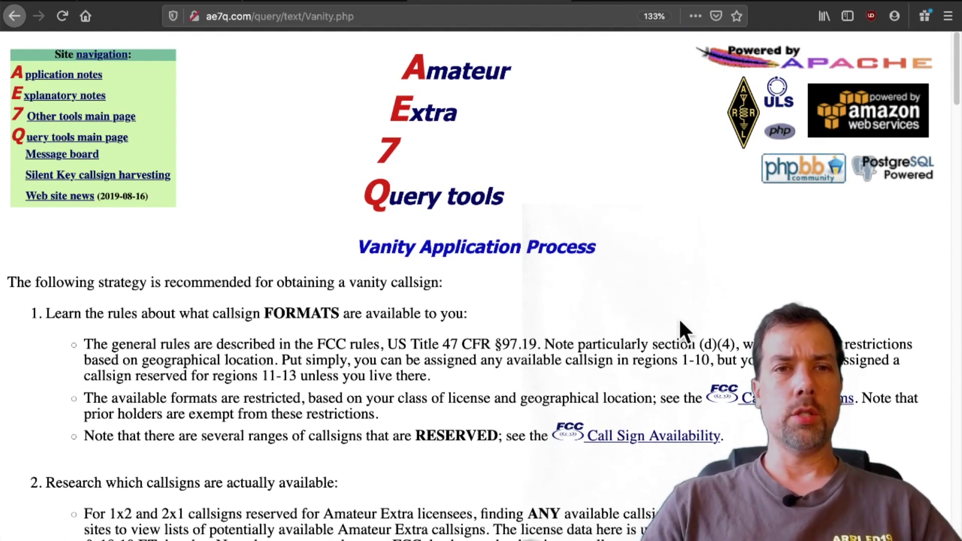
pyautogui.scroll(-4, 680, 323)
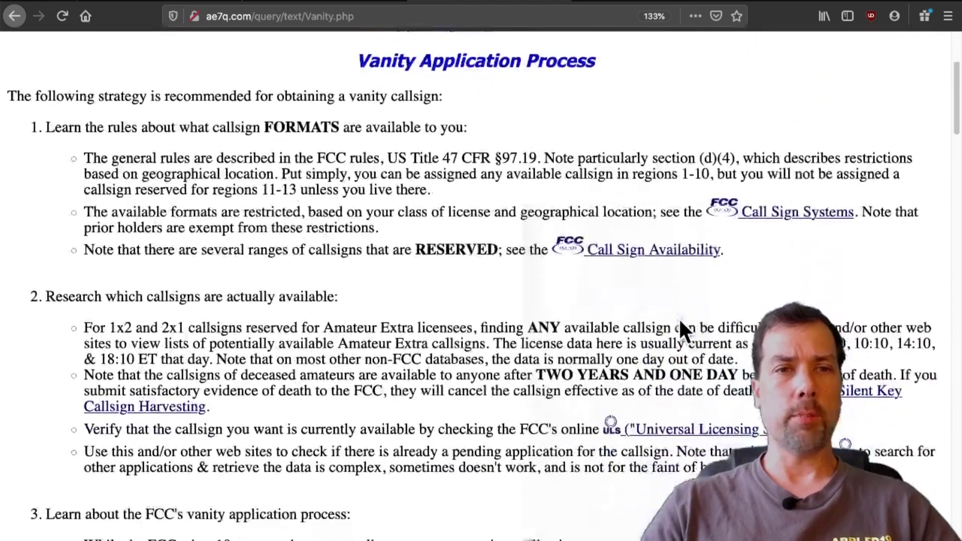
pyautogui.scroll(-8, 678, 317)
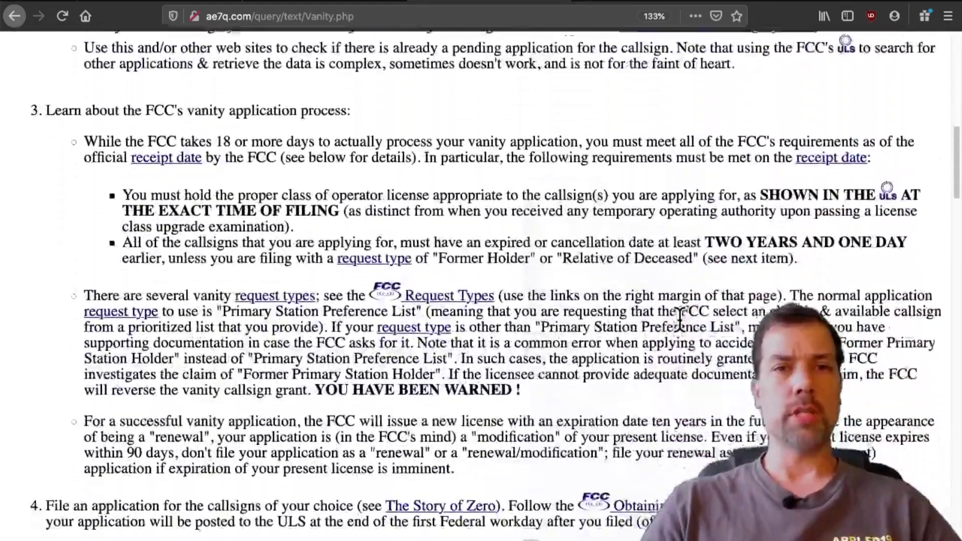
pyautogui.scroll(-9, 678, 318)
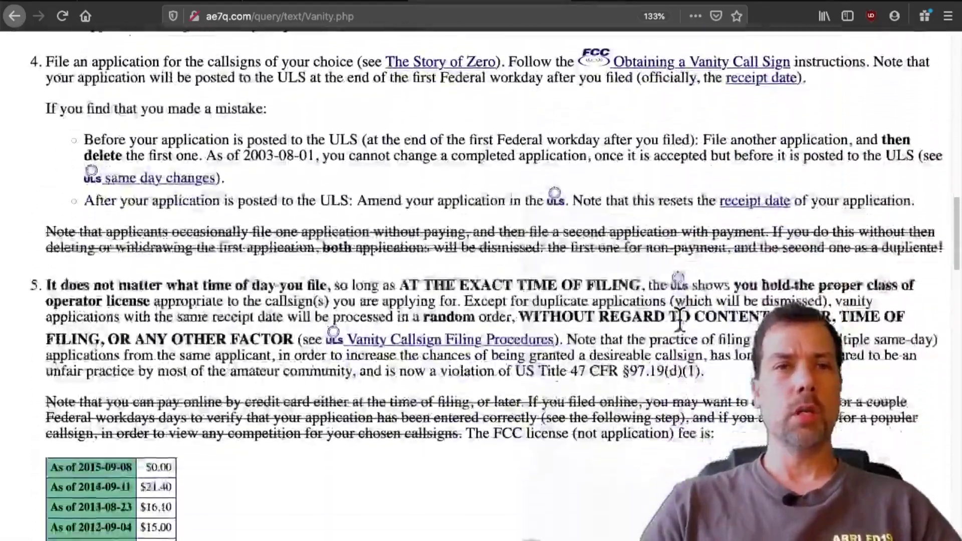
pyautogui.scroll(-7, 680, 322)
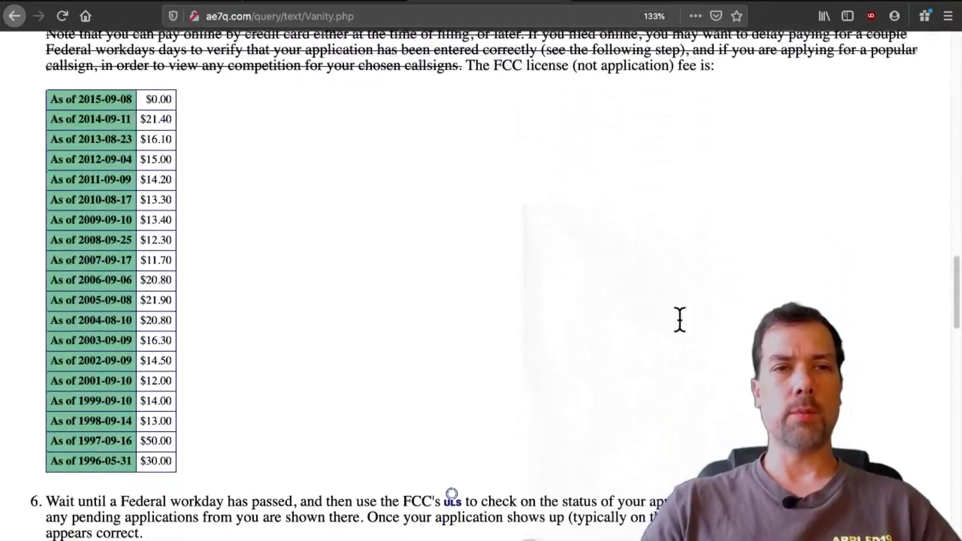
pyautogui.scroll(-7, 680, 319)
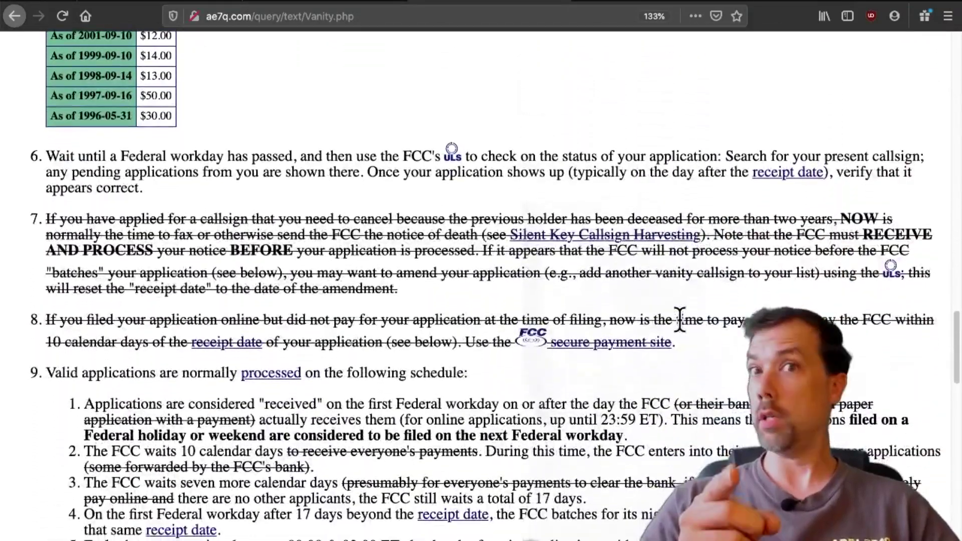
pyautogui.scroll(-7, 679, 320)
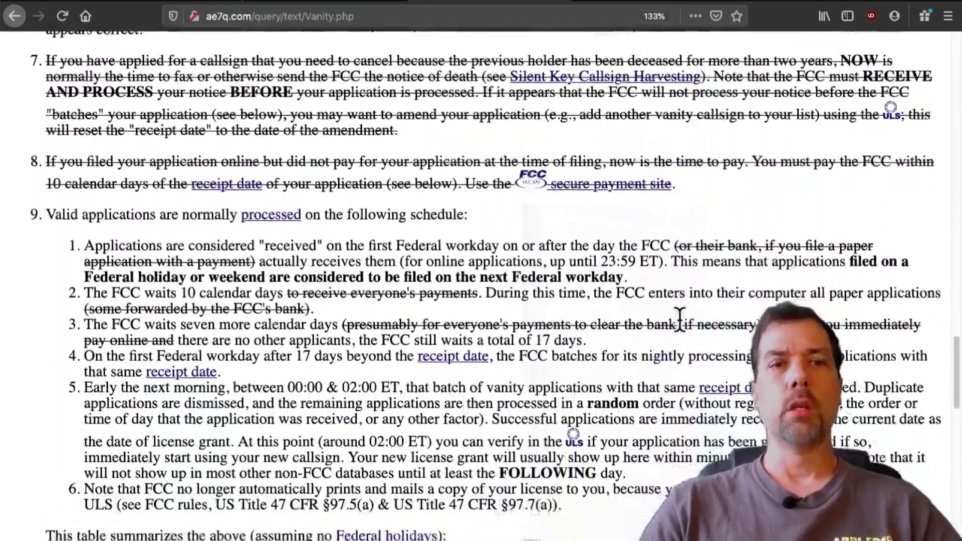
pyautogui.scroll(-7, 680, 322)
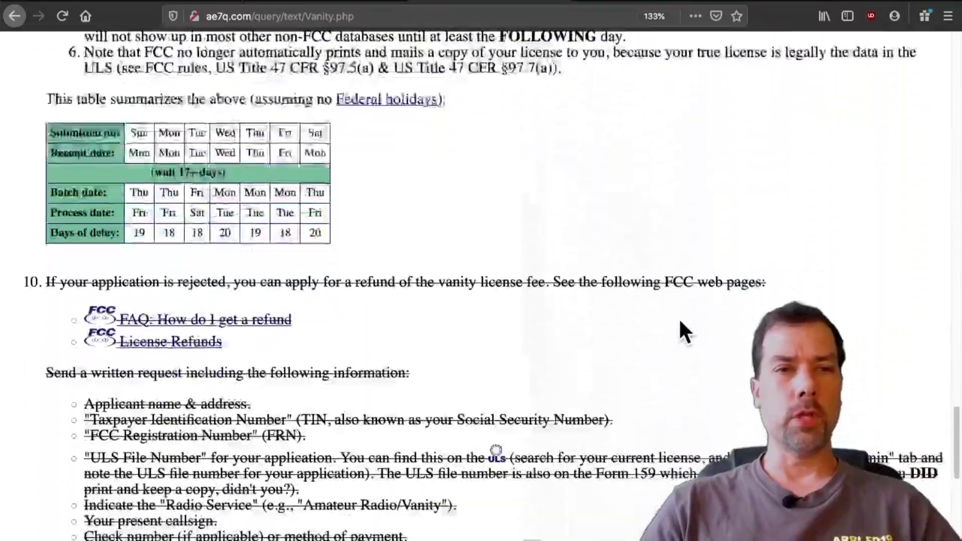
pyautogui.scroll(20, 680, 322)
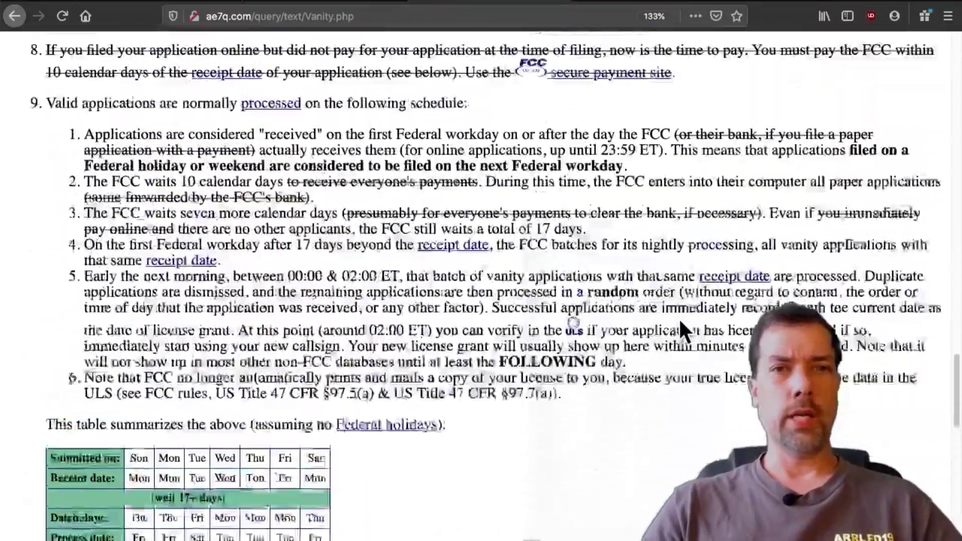
pyautogui.scroll(6, 681, 322)
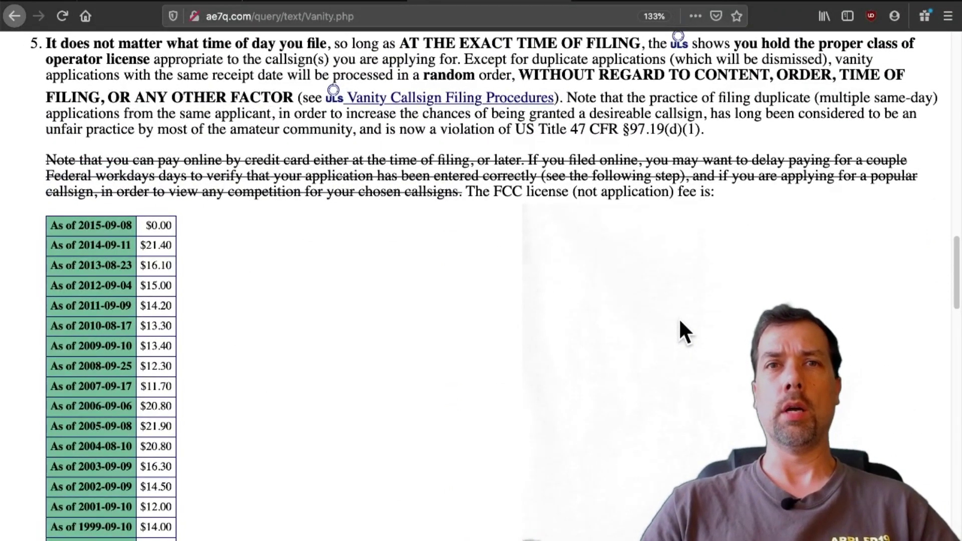
pyautogui.scroll(9, 680, 322)
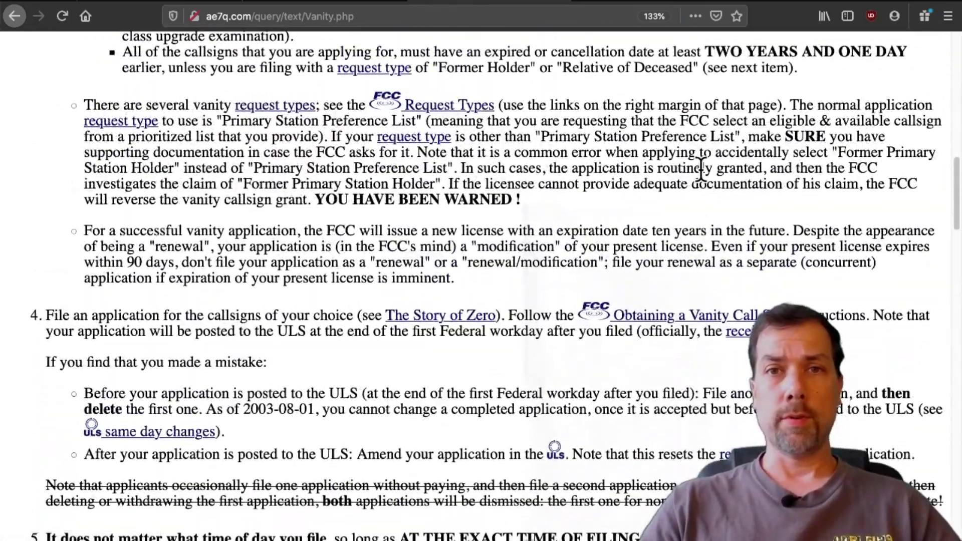
pyautogui.scroll(12, 702, 173)
pyautogui.scroll(4, 701, 172)
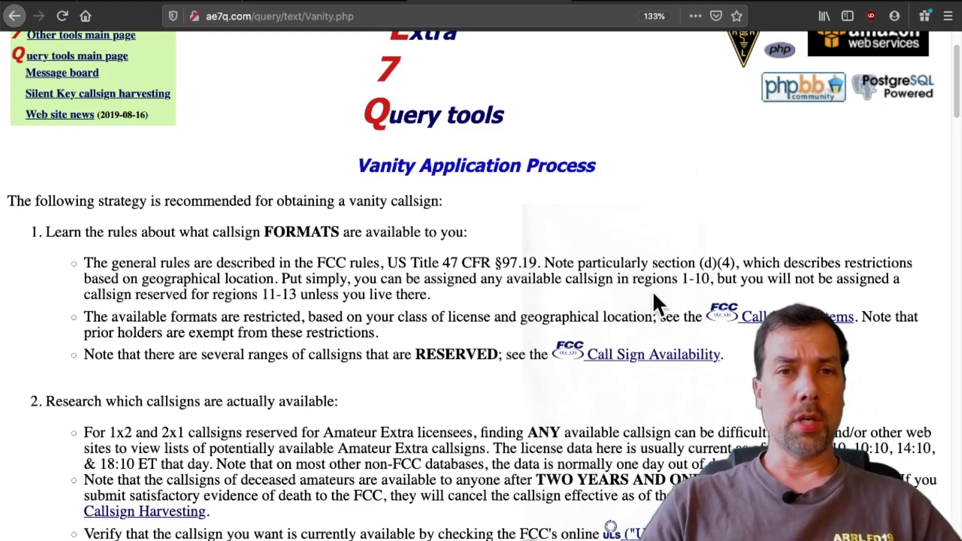
pyautogui.scroll(3, 654, 303)
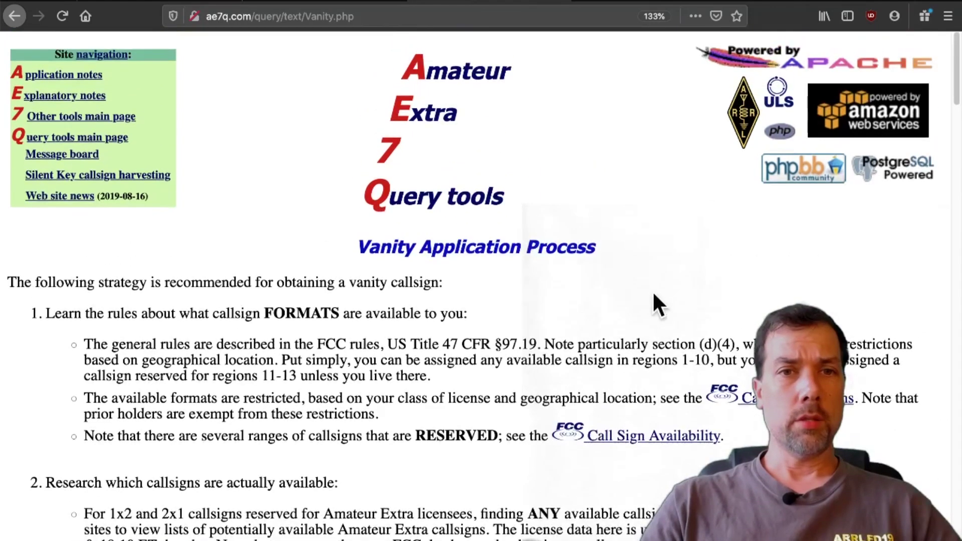
# - Open AE7Q's Explanatory Notes and read through its ULS processing, FCC numbers and dates sections
pyautogui.click(86, 99)
pyautogui.scroll(-10, 407, 153)
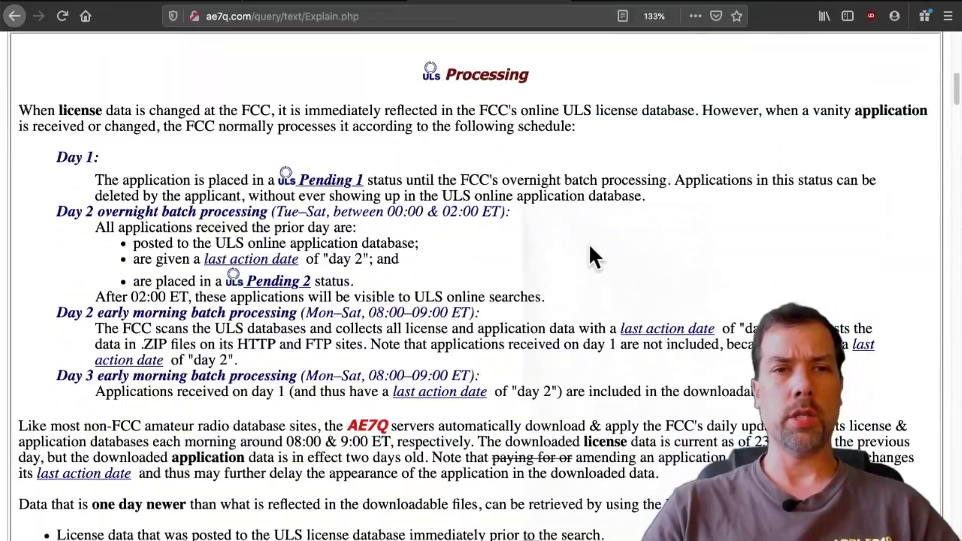
pyautogui.scroll(-9, 589, 245)
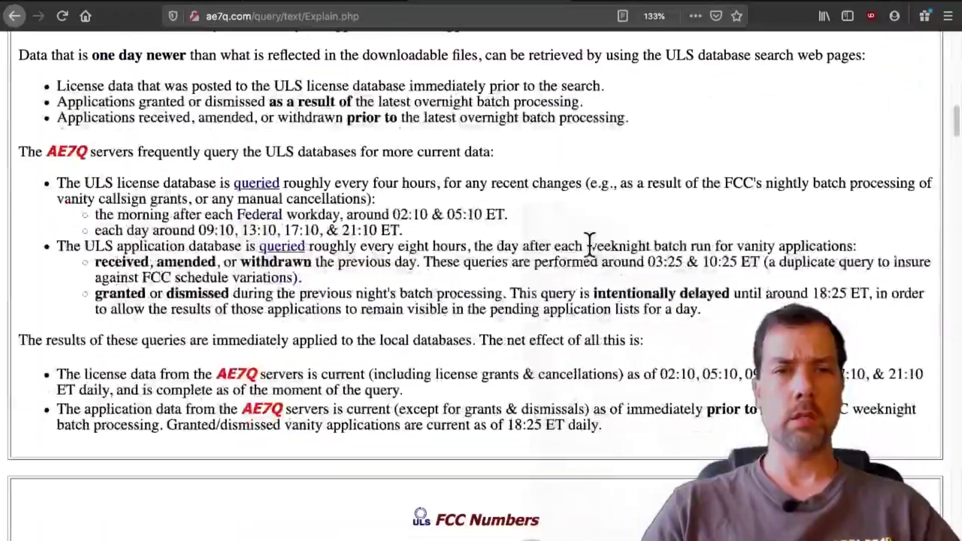
pyautogui.scroll(-10, 589, 243)
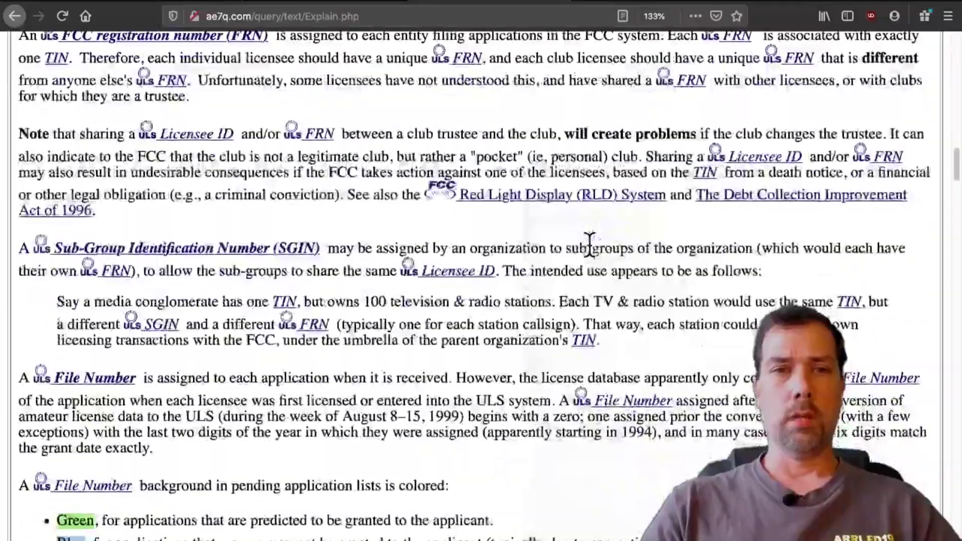
pyautogui.scroll(-10, 589, 245)
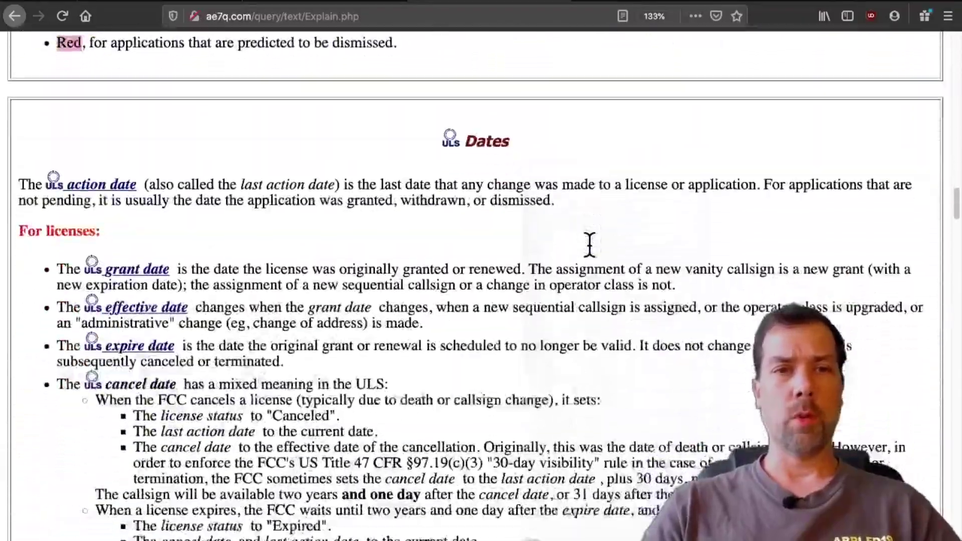
pyautogui.scroll(-4, 590, 244)
pyautogui.scroll(8, 590, 246)
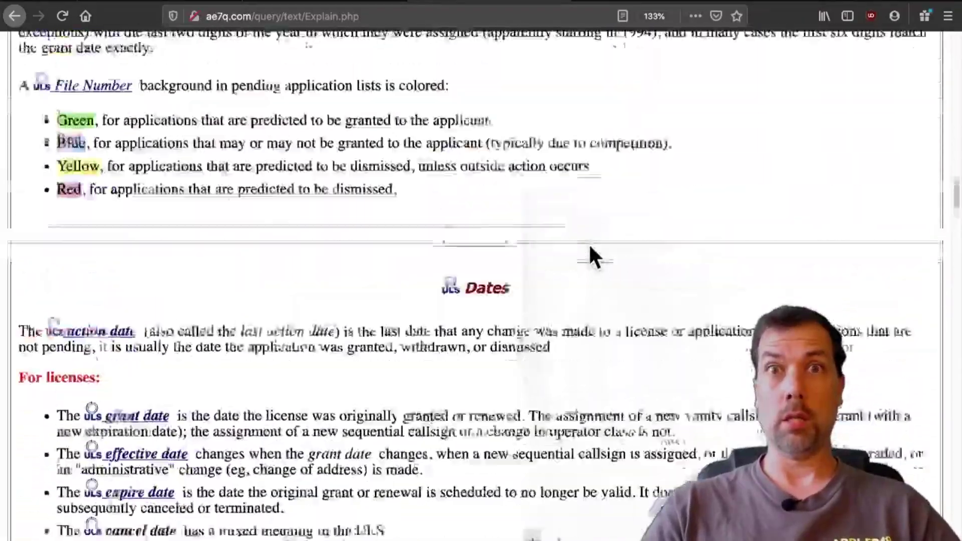
pyautogui.scroll(12, 589, 244)
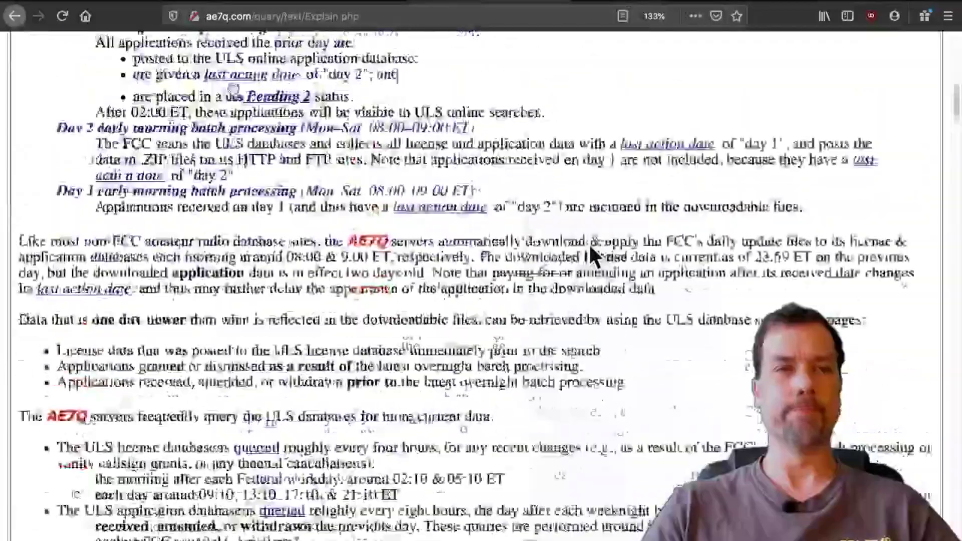
pyautogui.scroll(10, 588, 242)
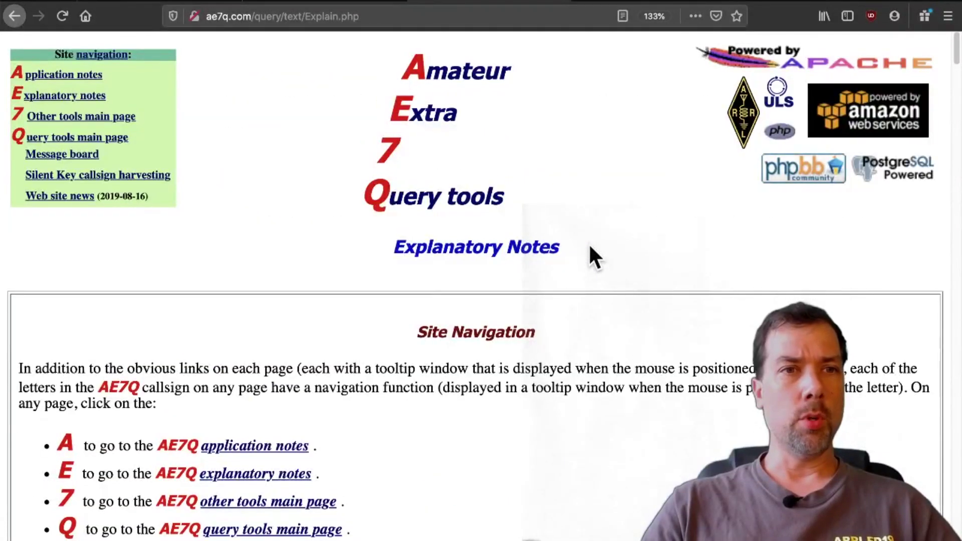
# - From AE7Q's Query tools page, open the region 9 list of expired, canceled and available 1x2/2x1 callsigns
pyautogui.click(103, 141)
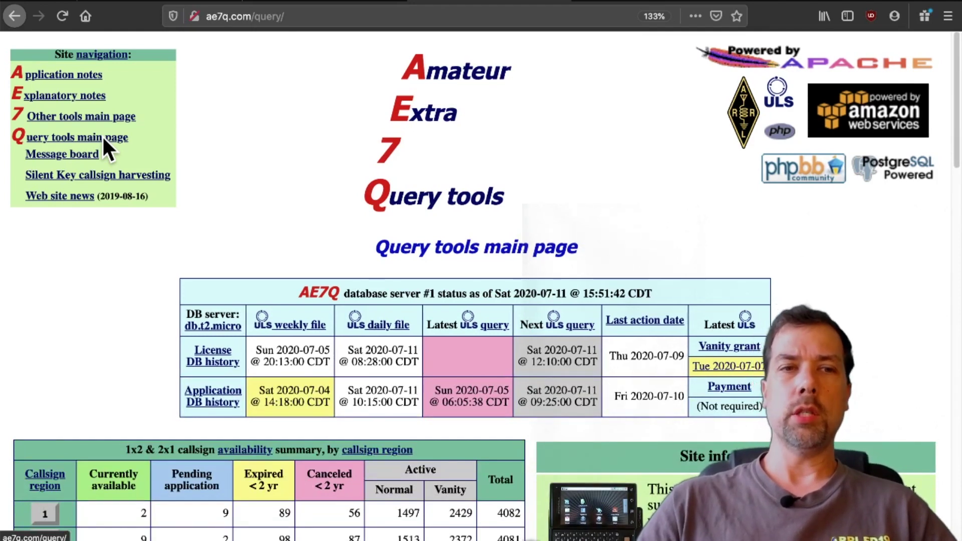
pyautogui.scroll(-2, 224, 155)
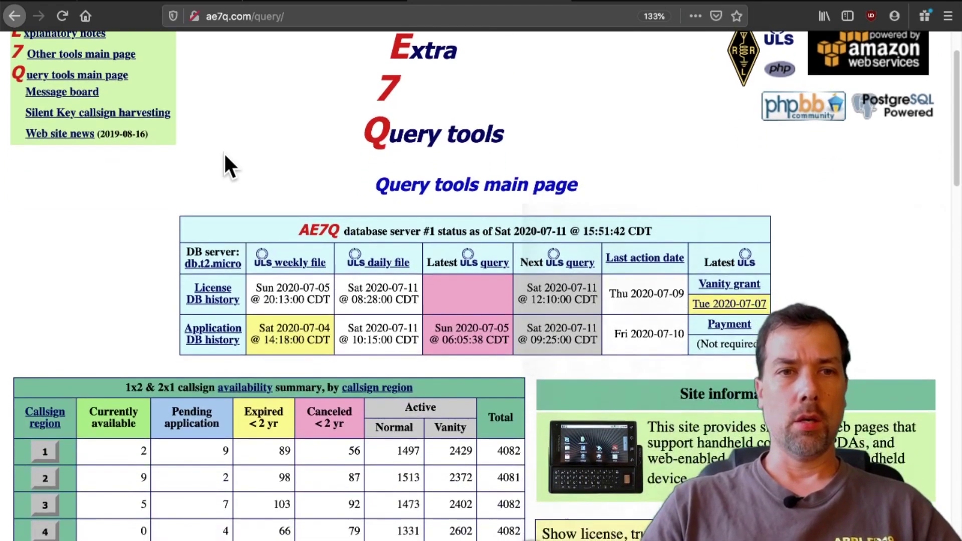
pyautogui.scroll(-2, 73, 277)
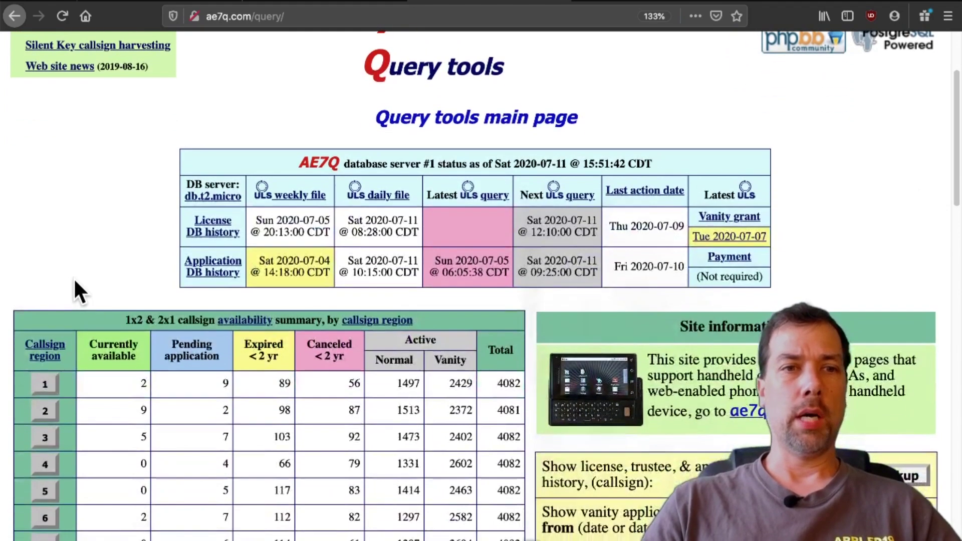
pyautogui.scroll(-6, 80, 249)
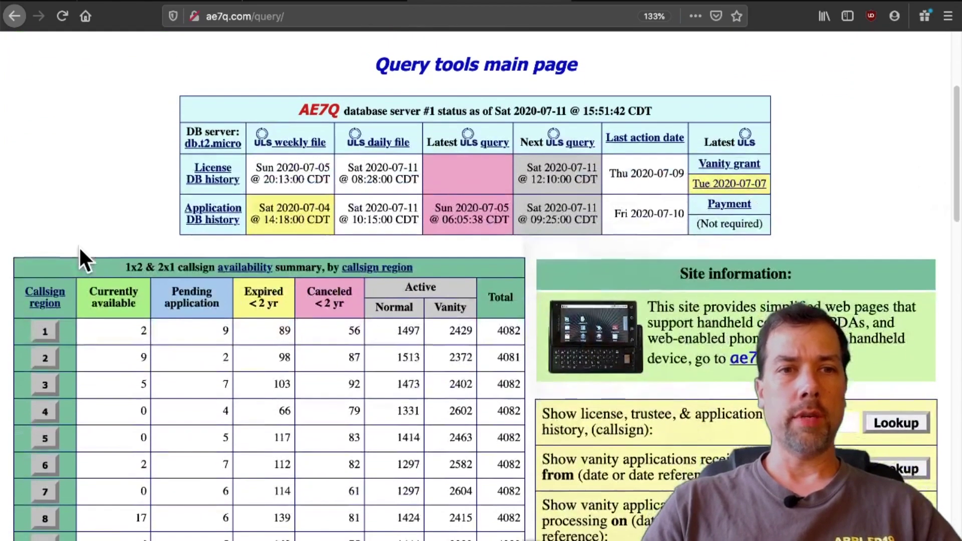
pyautogui.scroll(-4, 81, 249)
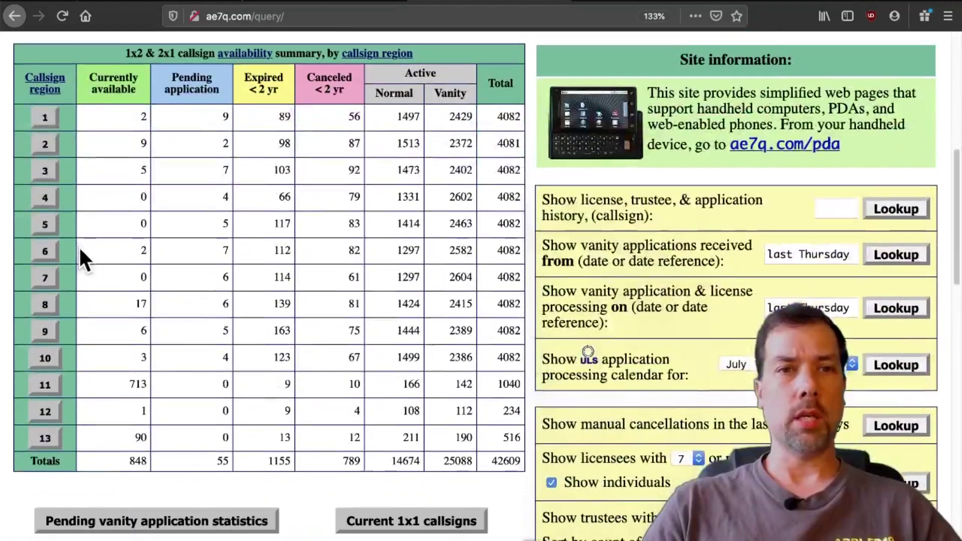
pyautogui.scroll(-4, 79, 245)
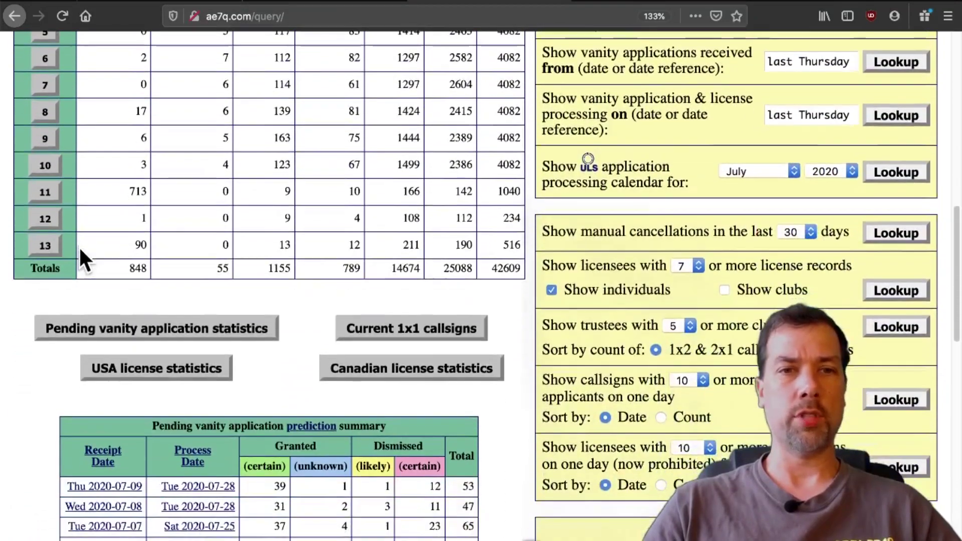
pyautogui.scroll(-3, 79, 246)
pyautogui.scroll(-10, 81, 249)
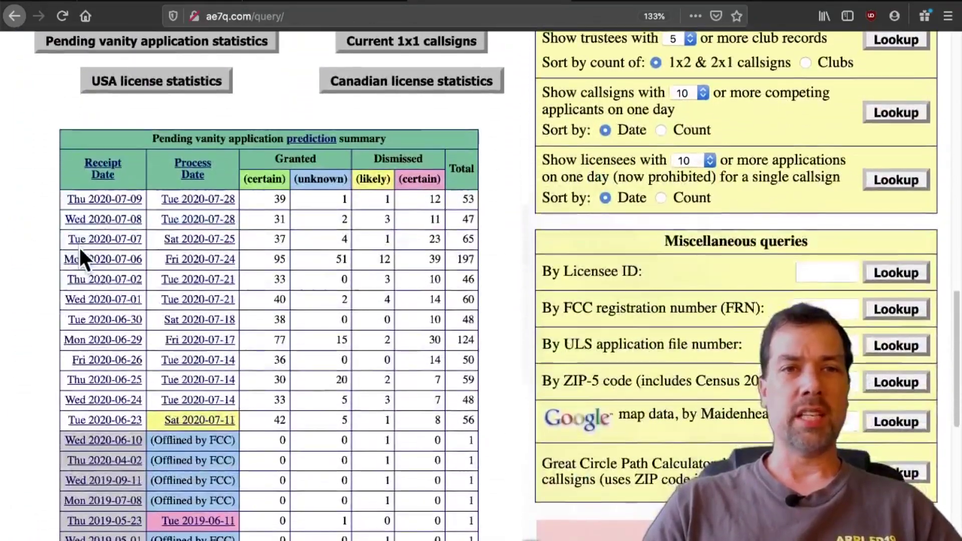
pyautogui.scroll(-6, 80, 248)
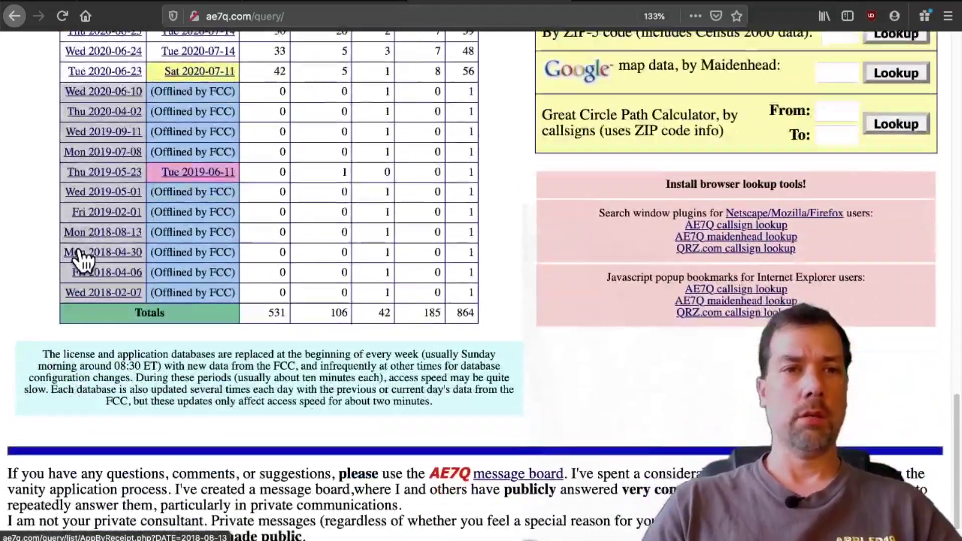
pyautogui.scroll(5, 82, 258)
pyautogui.scroll(20, 80, 258)
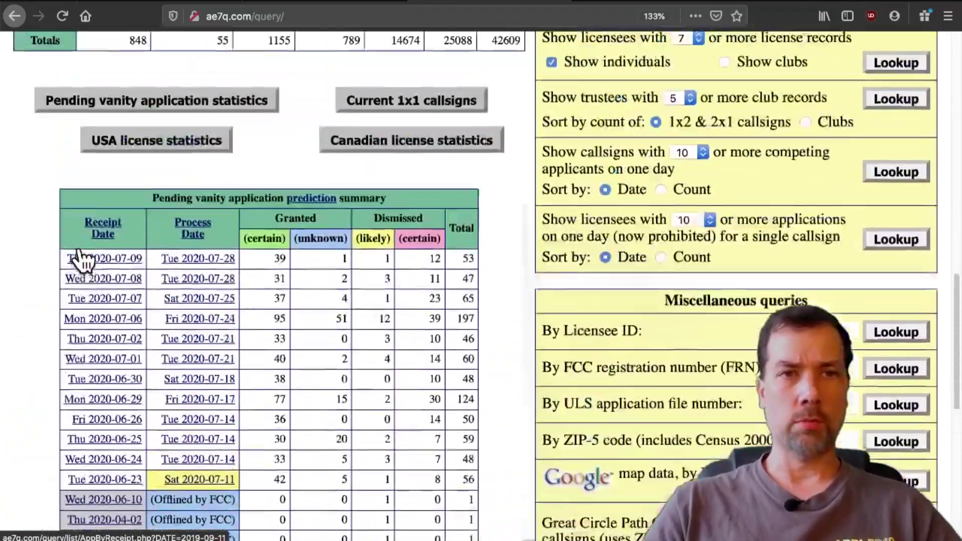
pyautogui.scroll(2, 82, 258)
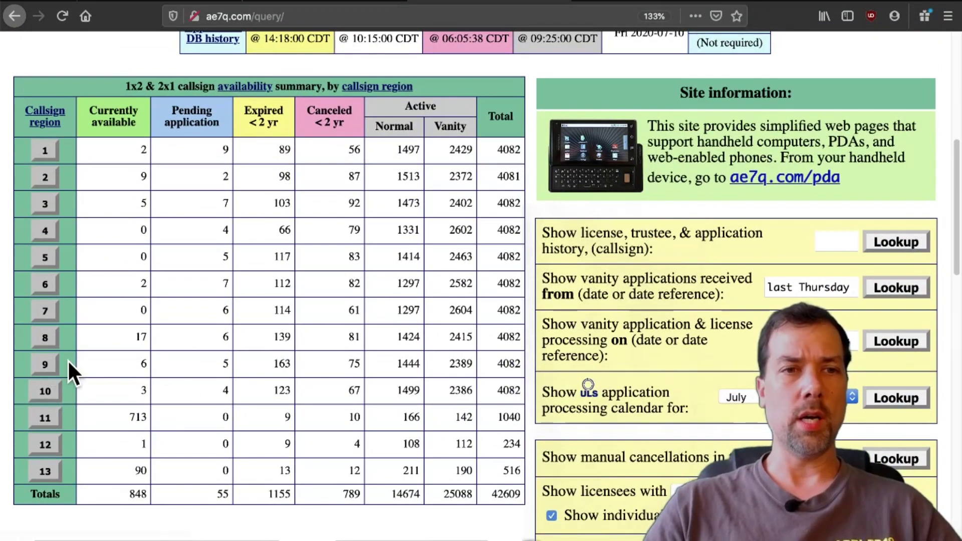
pyautogui.click(46, 370)
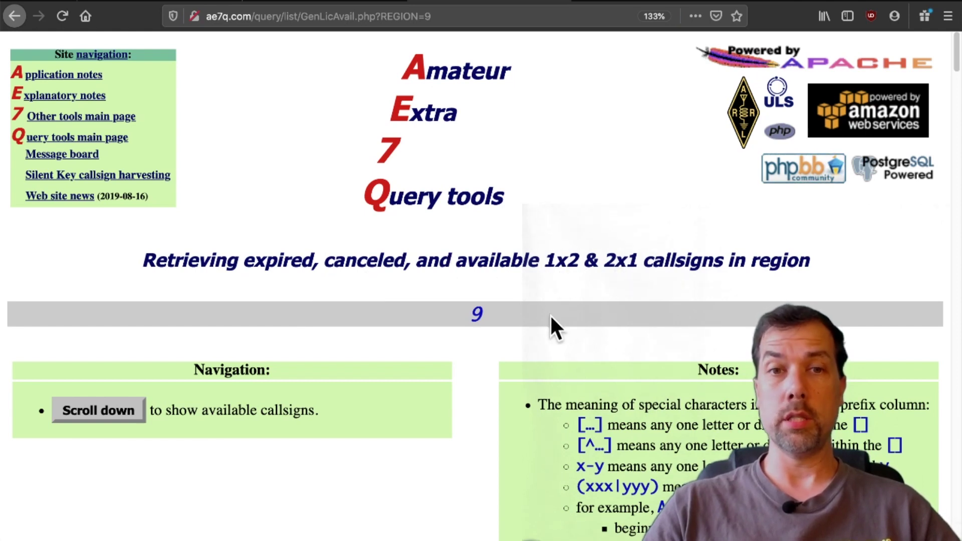
pyautogui.scroll(-4, 469, 380)
pyautogui.scroll(-8, 469, 370)
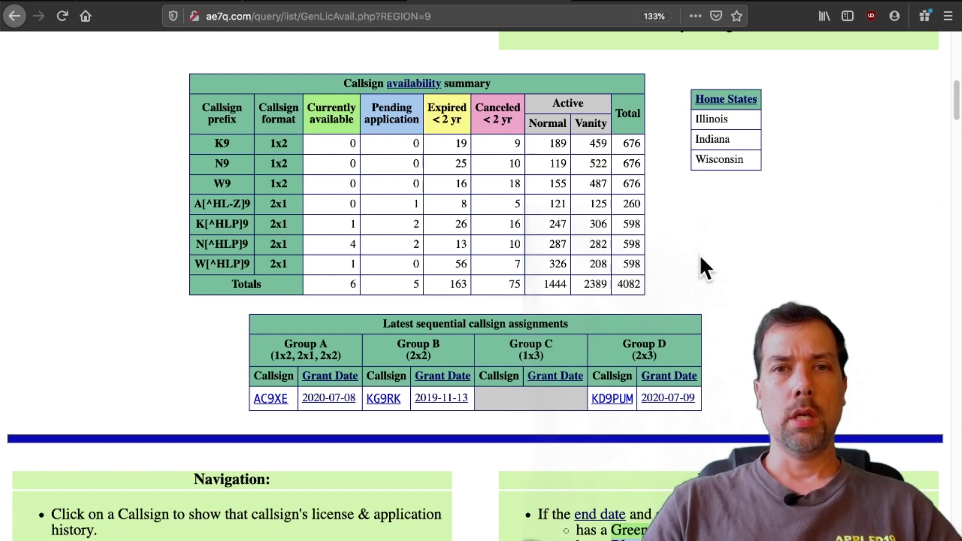
pyautogui.scroll(-6, 840, 280)
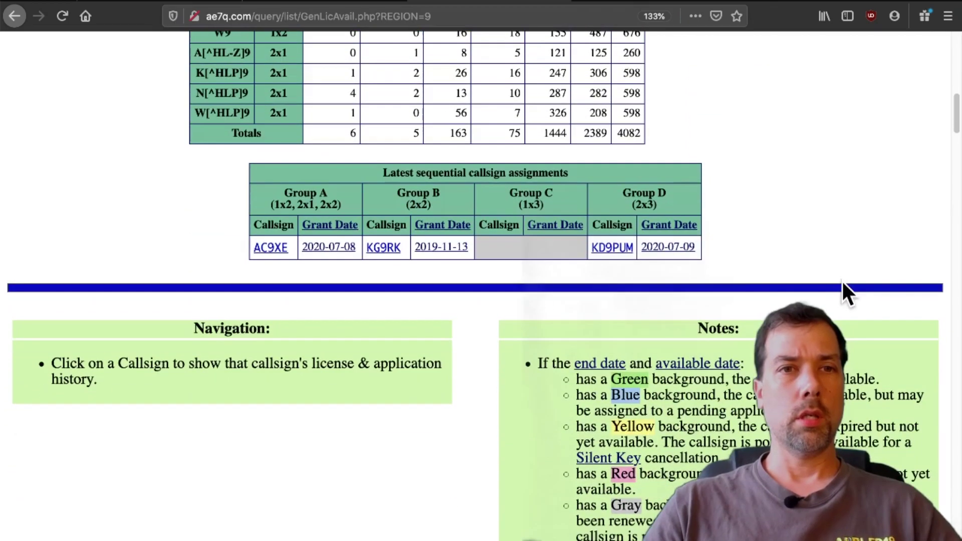
pyautogui.scroll(-10, 841, 280)
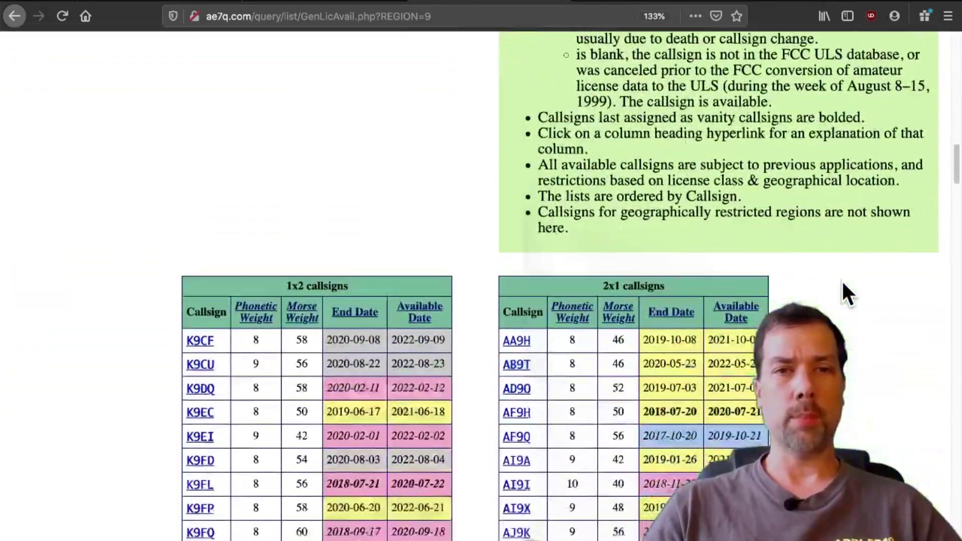
pyautogui.scroll(-3, 842, 283)
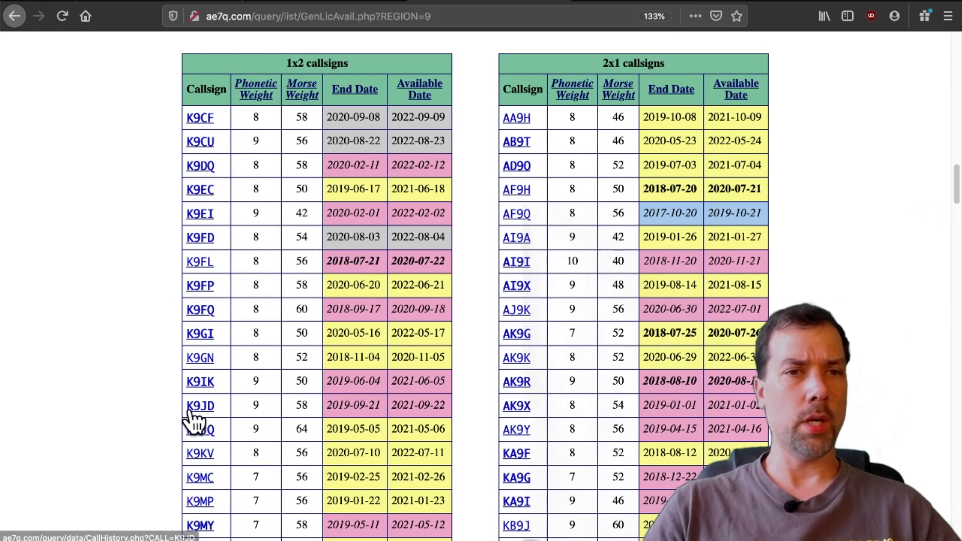
pyautogui.scroll(-5, 135, 312)
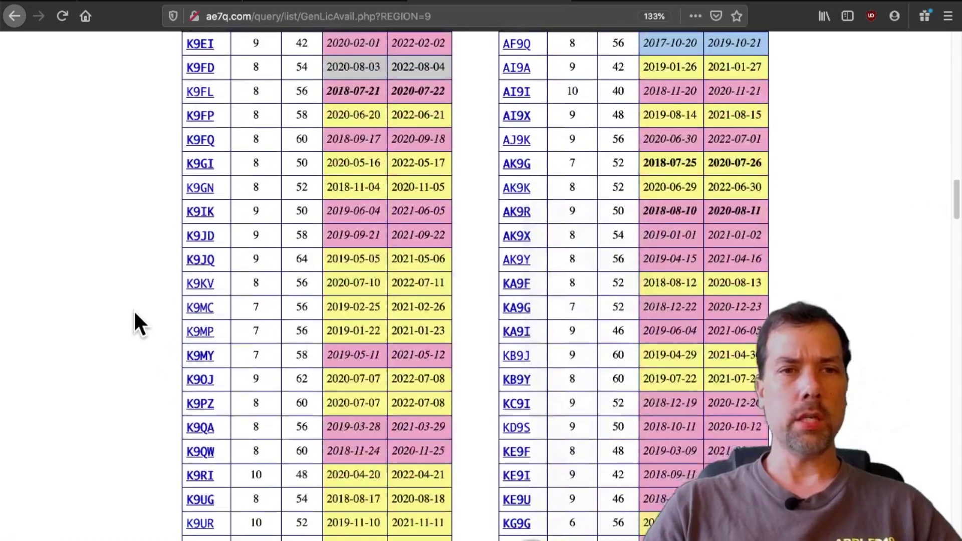
pyautogui.scroll(-2, 133, 315)
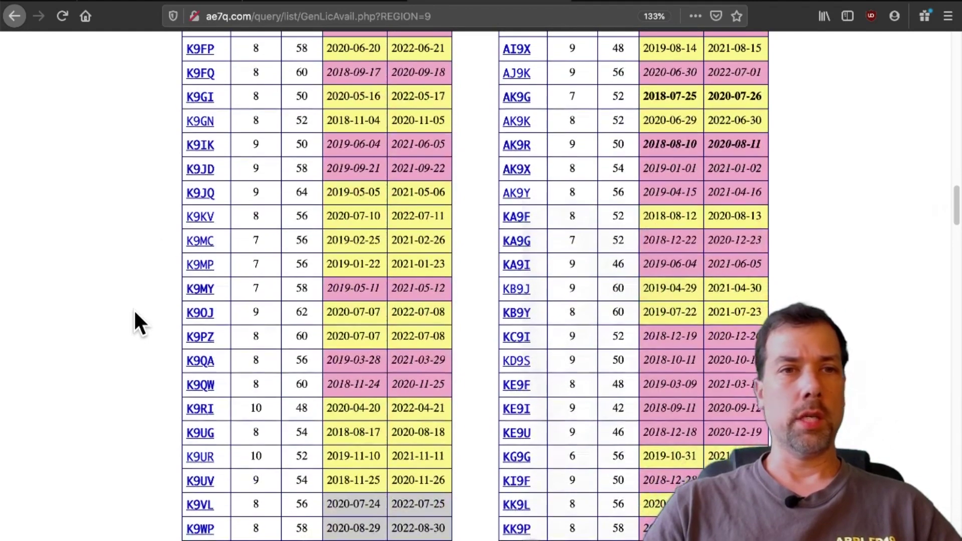
pyautogui.click(202, 194)
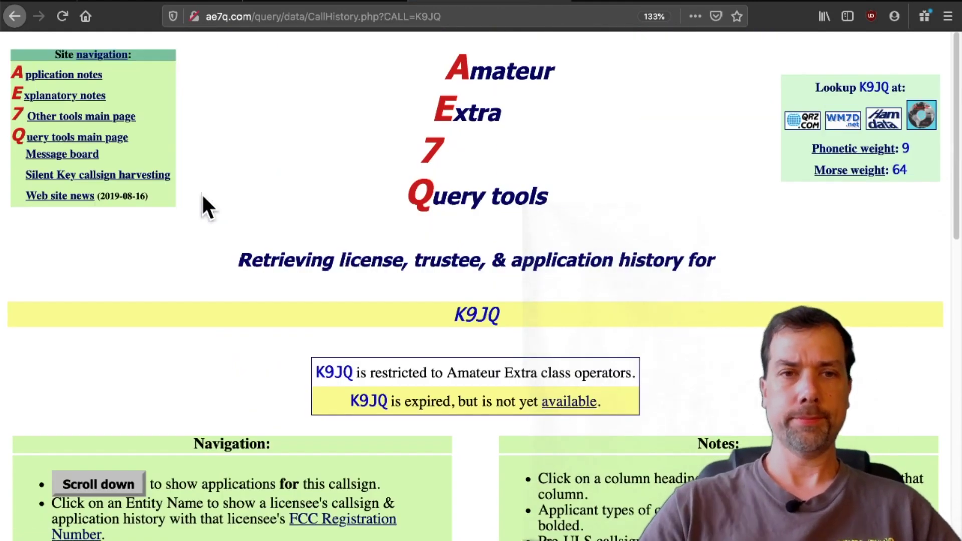
pyautogui.scroll(-1, 284, 184)
pyautogui.scroll(-15, 285, 185)
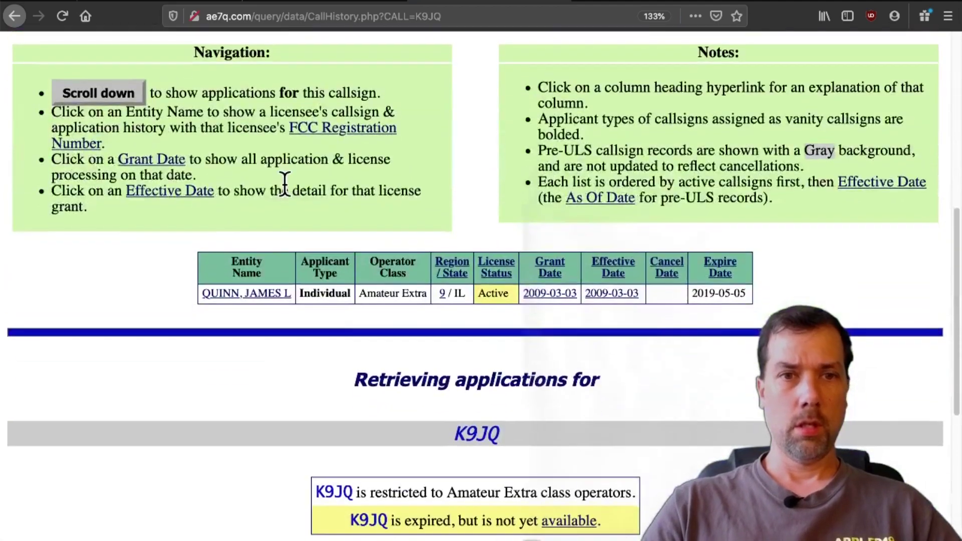
pyautogui.scroll(-1, 284, 182)
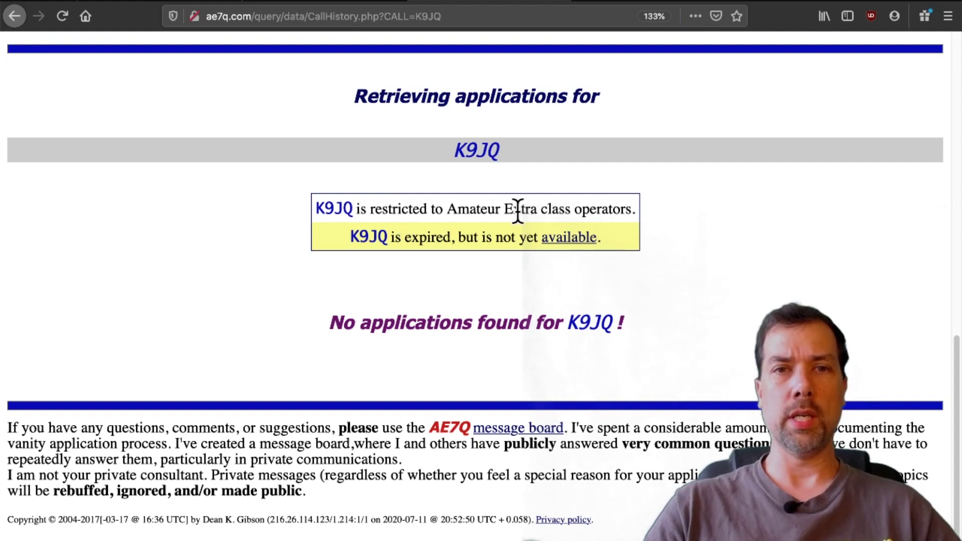
# - Return to the region 9 callsign list and scroll down to the 2x1 table
pyautogui.click(13, 18)
pyautogui.scroll(-5, 73, 203)
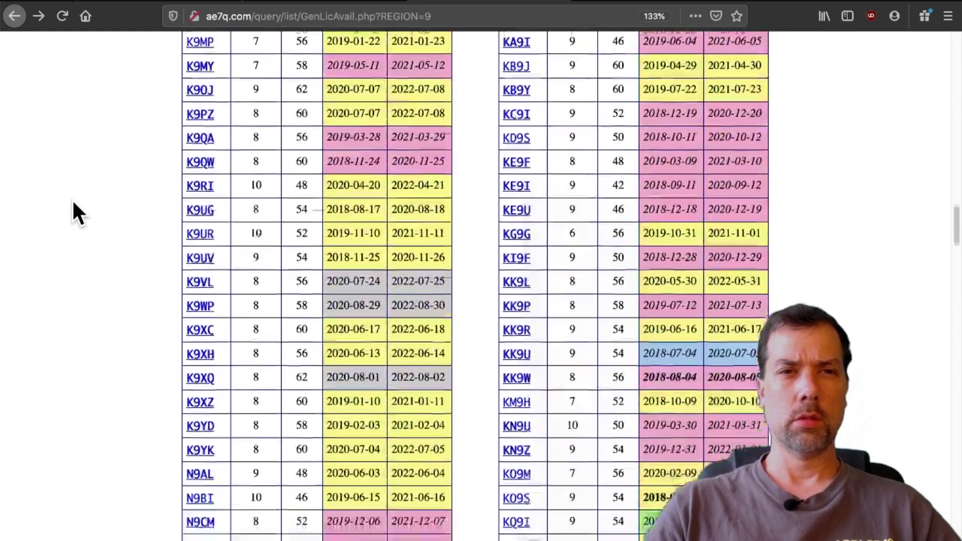
pyautogui.scroll(-8, 73, 203)
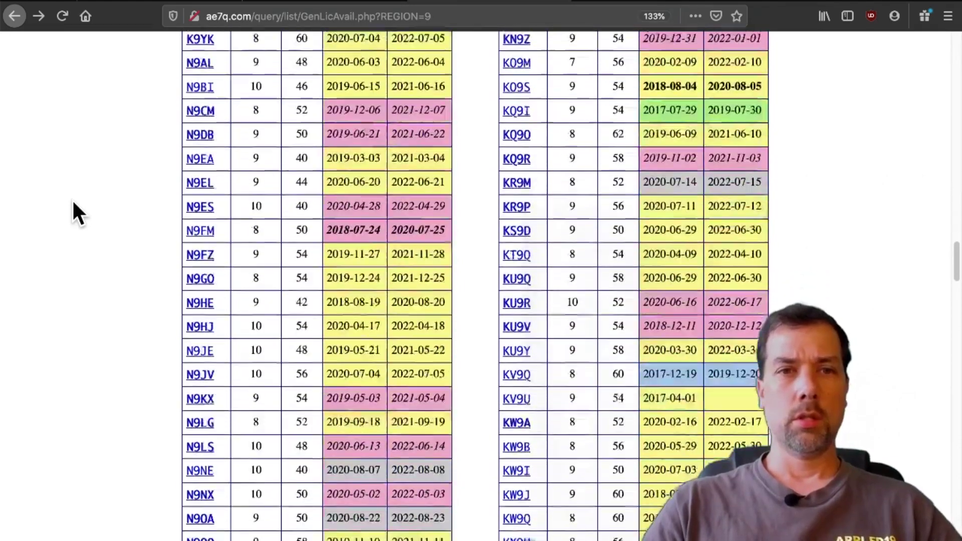
pyautogui.scroll(-6, 73, 203)
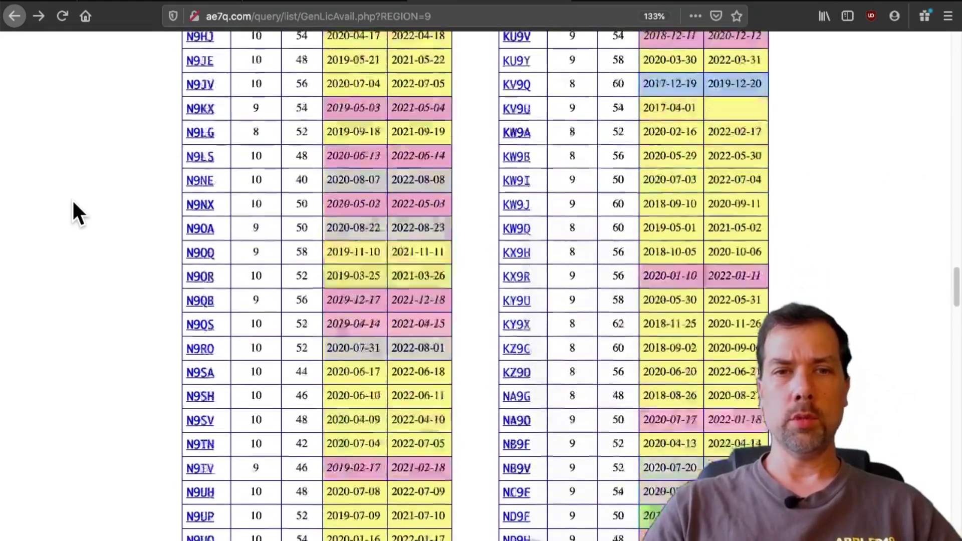
pyautogui.scroll(-6, 73, 203)
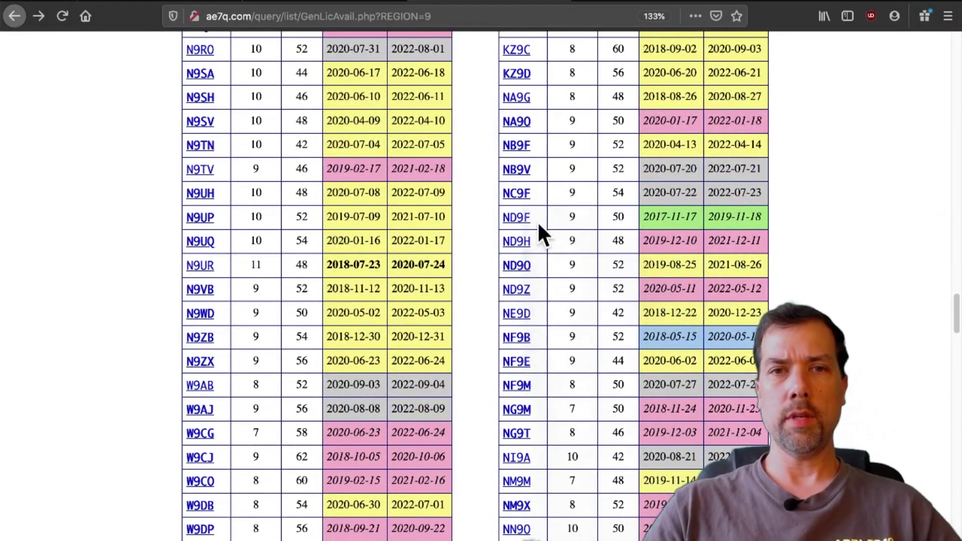
pyautogui.click(521, 219)
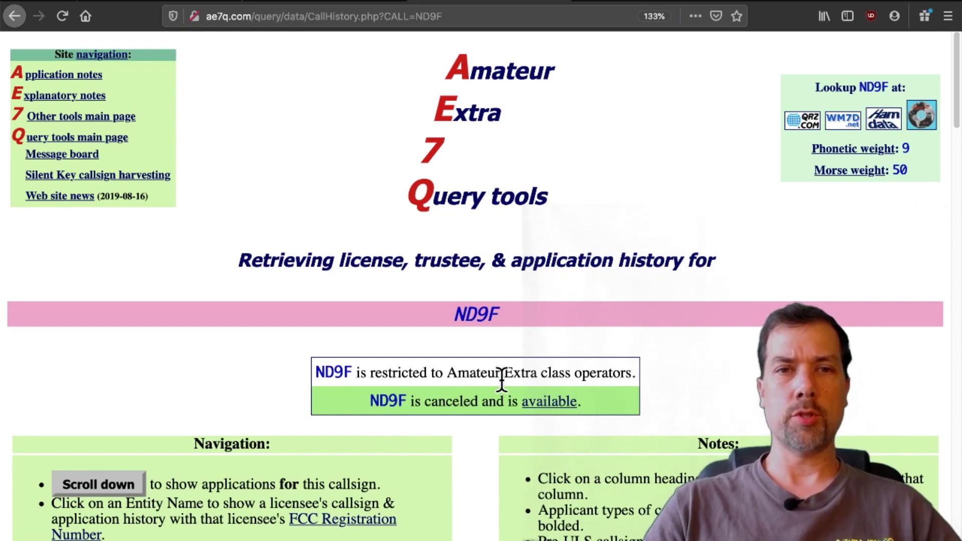
pyautogui.scroll(-7, 704, 344)
pyautogui.scroll(-3, 703, 343)
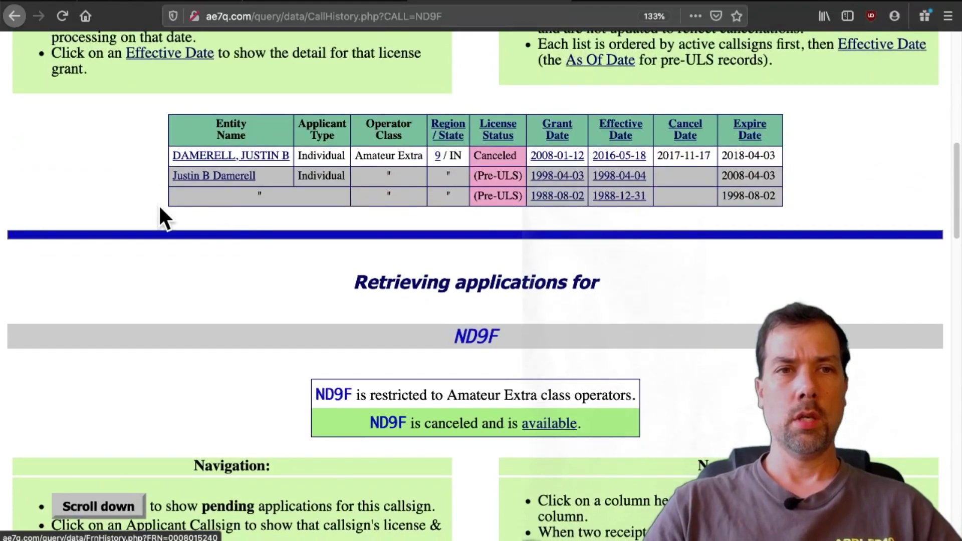
pyautogui.scroll(-8, 207, 299)
pyautogui.scroll(-7, 208, 300)
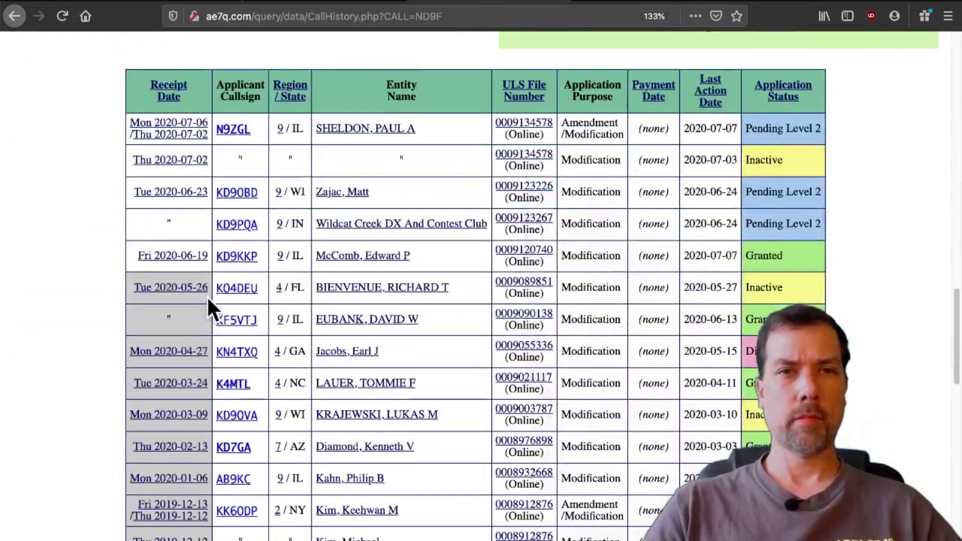
pyautogui.scroll(-2, 207, 295)
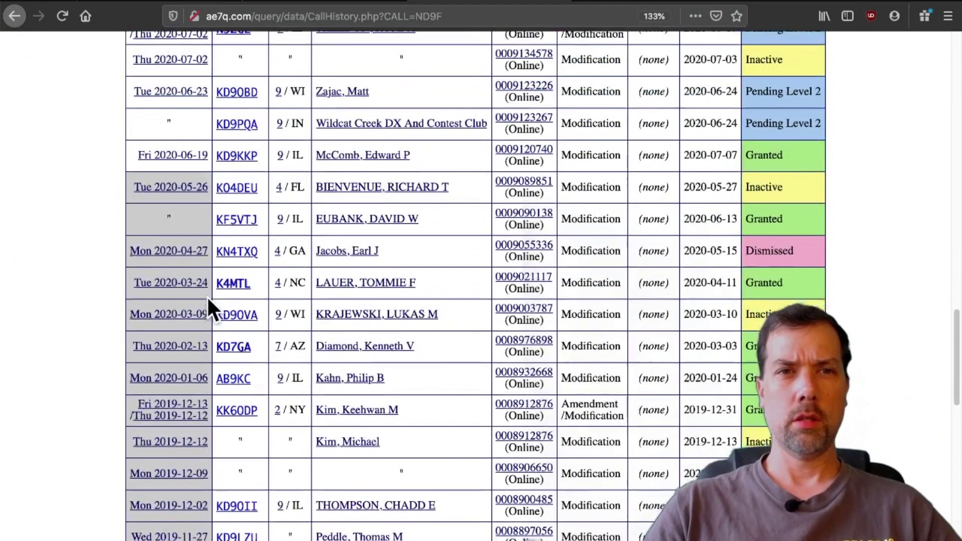
pyautogui.scroll(-3, 207, 296)
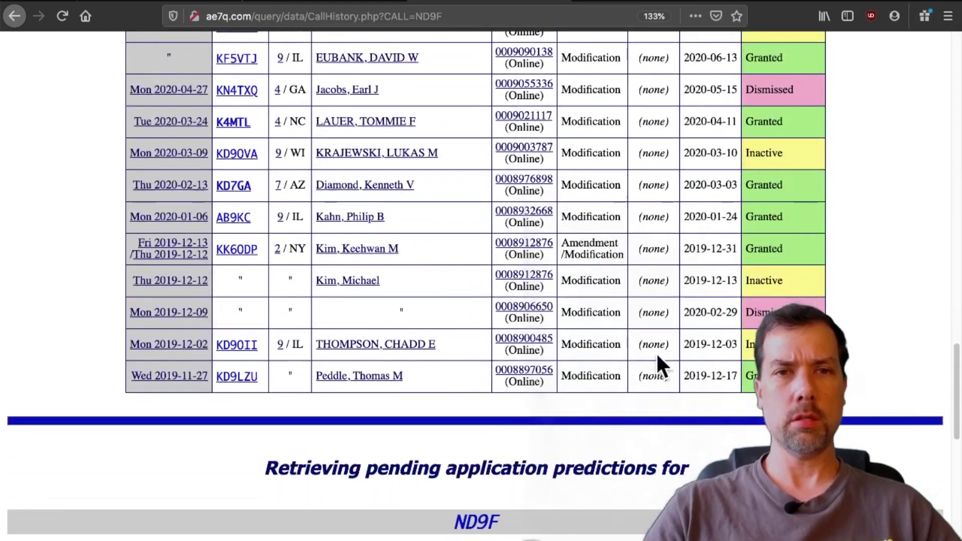
pyautogui.scroll(-8, 871, 392)
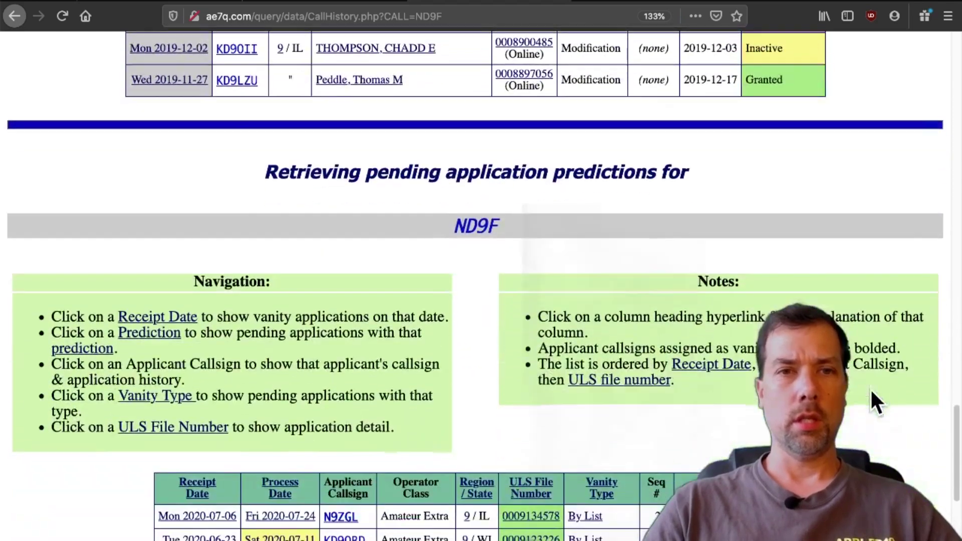
pyautogui.scroll(-2, 871, 393)
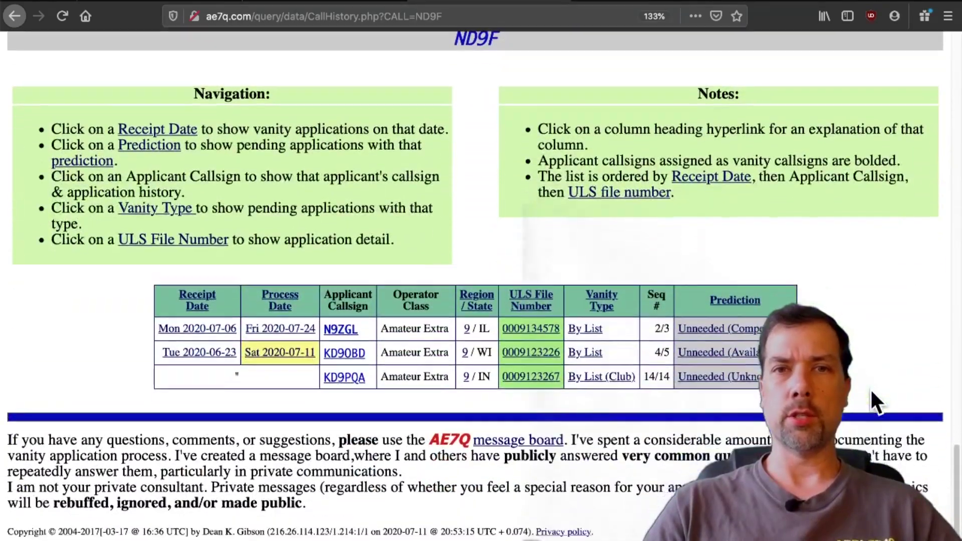
pyautogui.scroll(13, 871, 390)
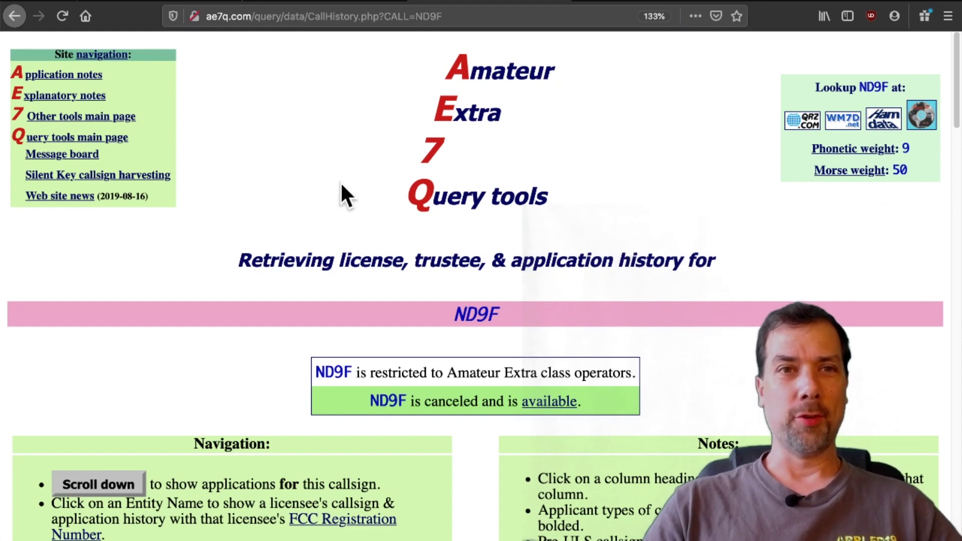
# - Switch to the RadioQTH tab listing available and recently granted vanity call signs
pyautogui.click(333, 1)
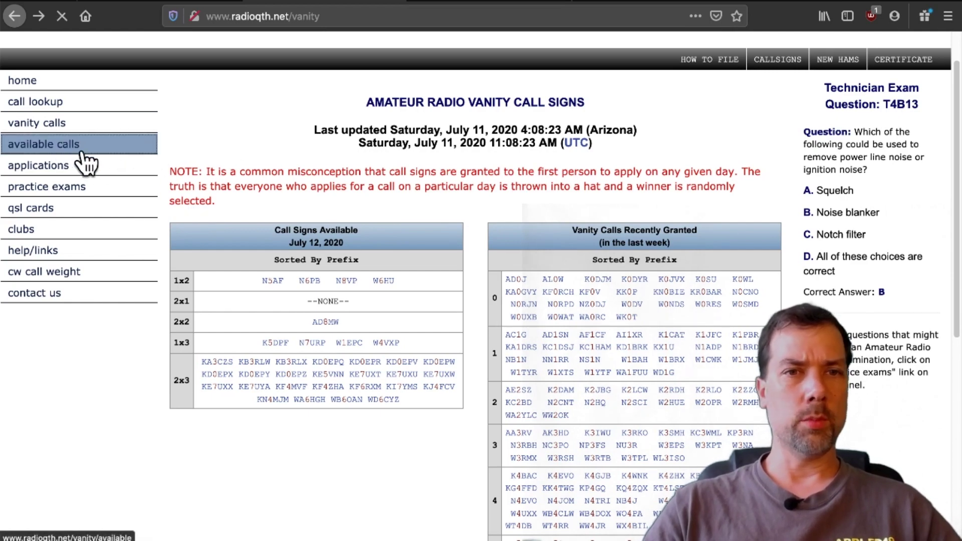
# - Open RadioQTH's Available Callsigns search and set format 2x1, prefix N and second letter N
pyautogui.click(64, 148)
pyautogui.scroll(-2, 590, 298)
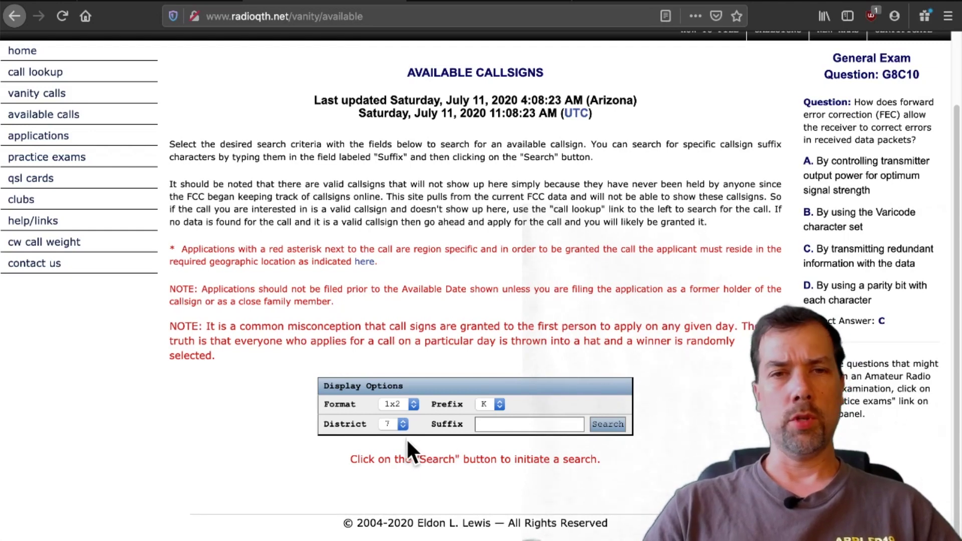
pyautogui.click(412, 404)
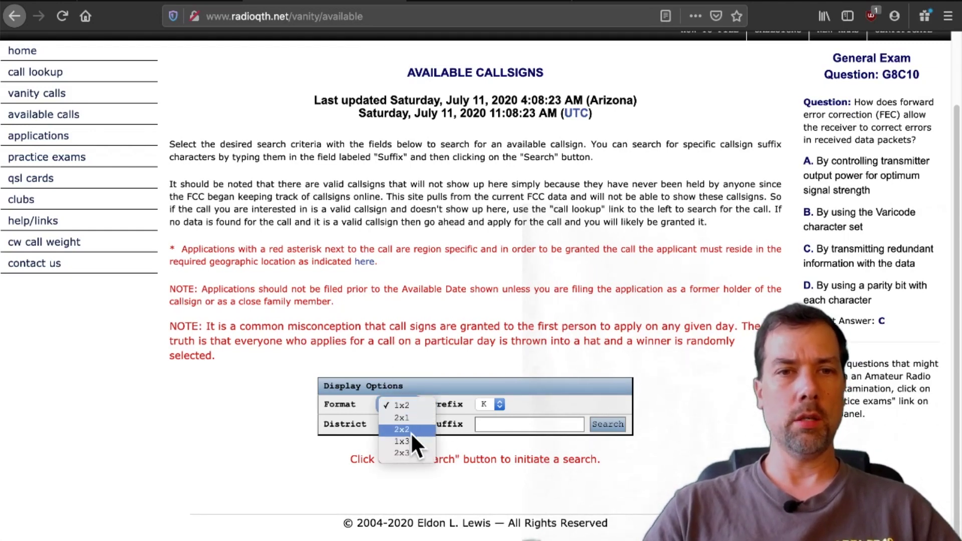
pyautogui.click(414, 417)
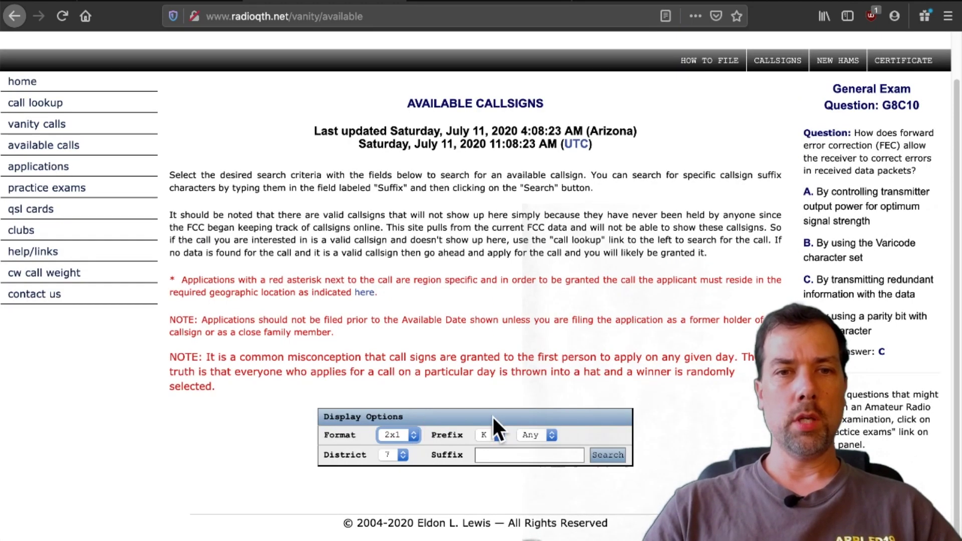
pyautogui.click(498, 435)
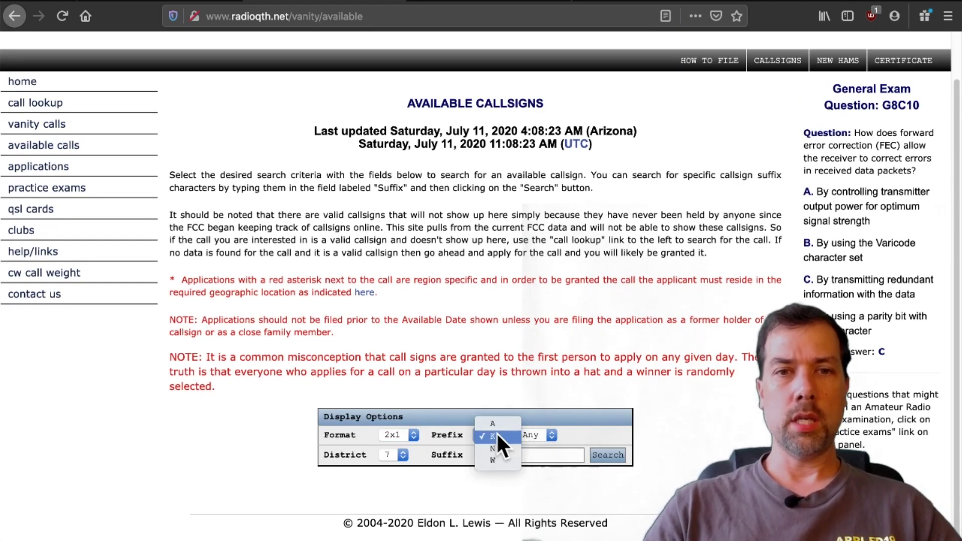
pyautogui.click(504, 451)
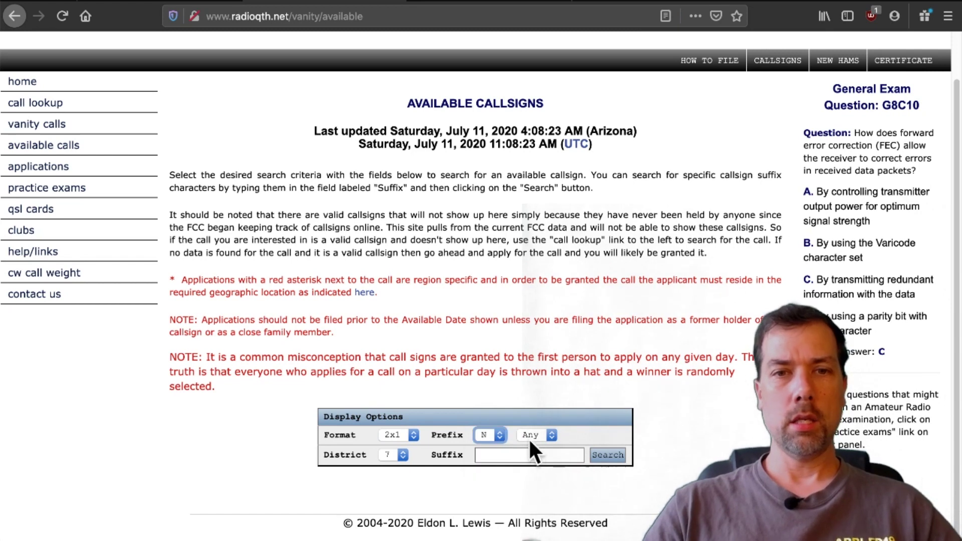
pyautogui.click(542, 433)
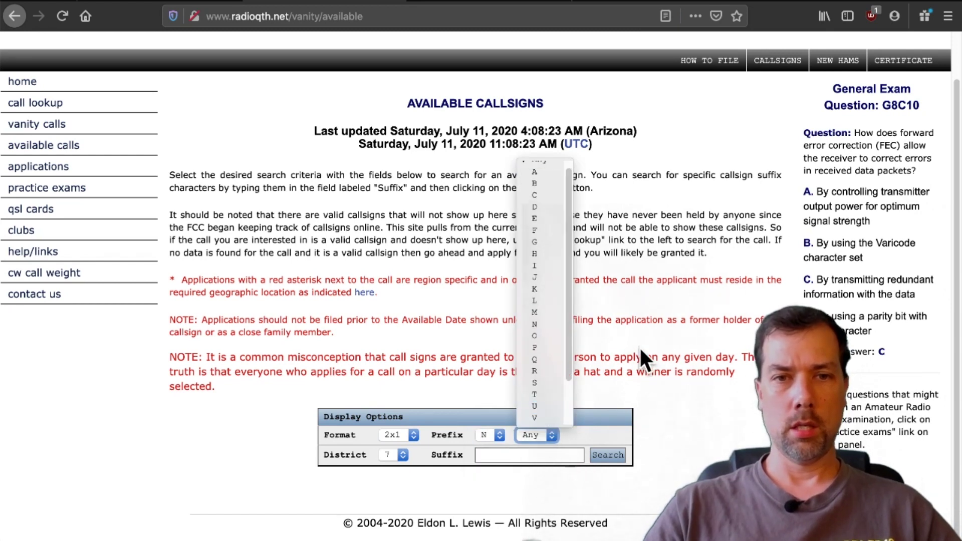
pyautogui.click(540, 435)
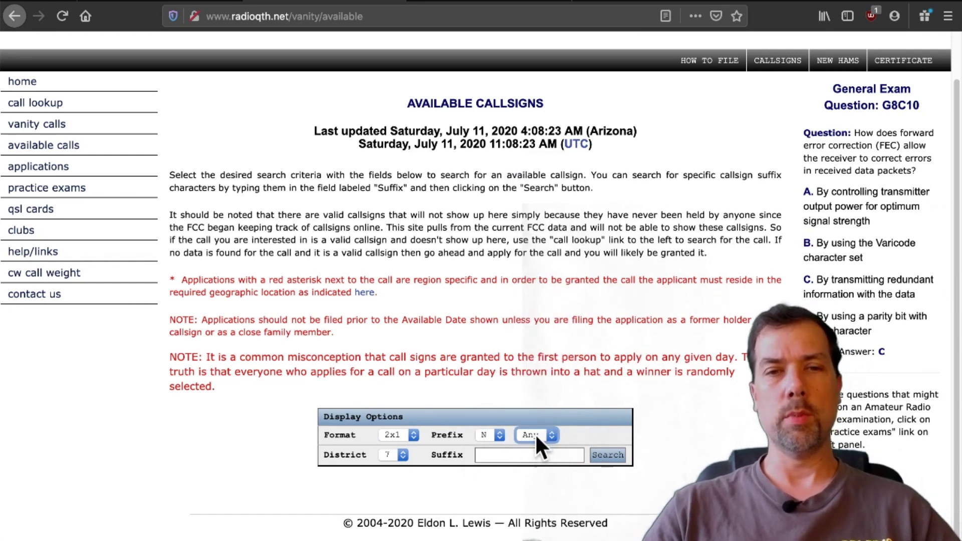
pyautogui.click(535, 434)
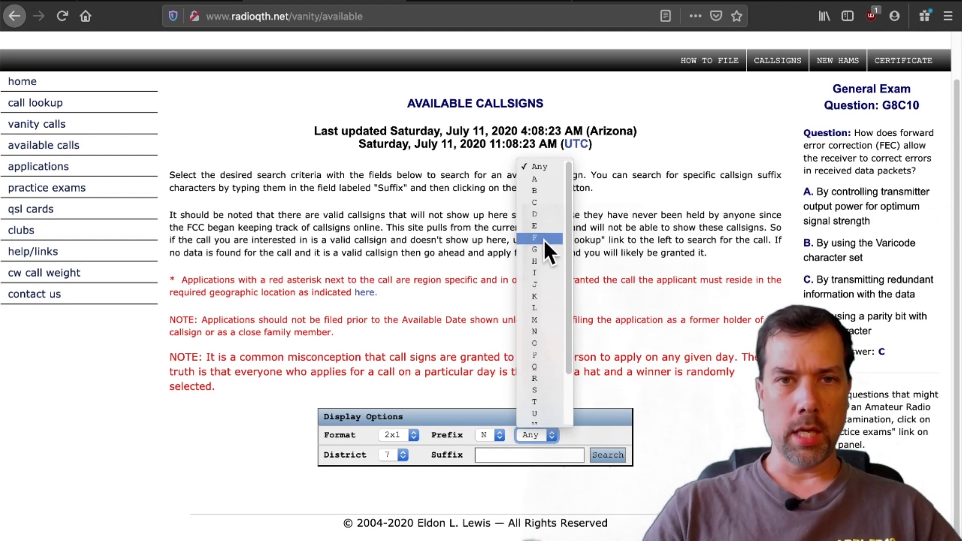
pyautogui.click(548, 330)
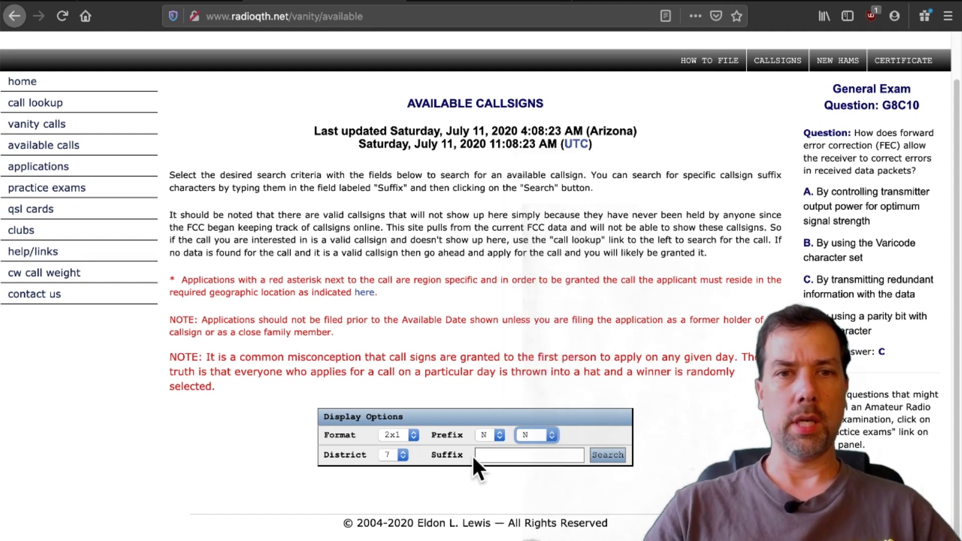
pyautogui.click(402, 456)
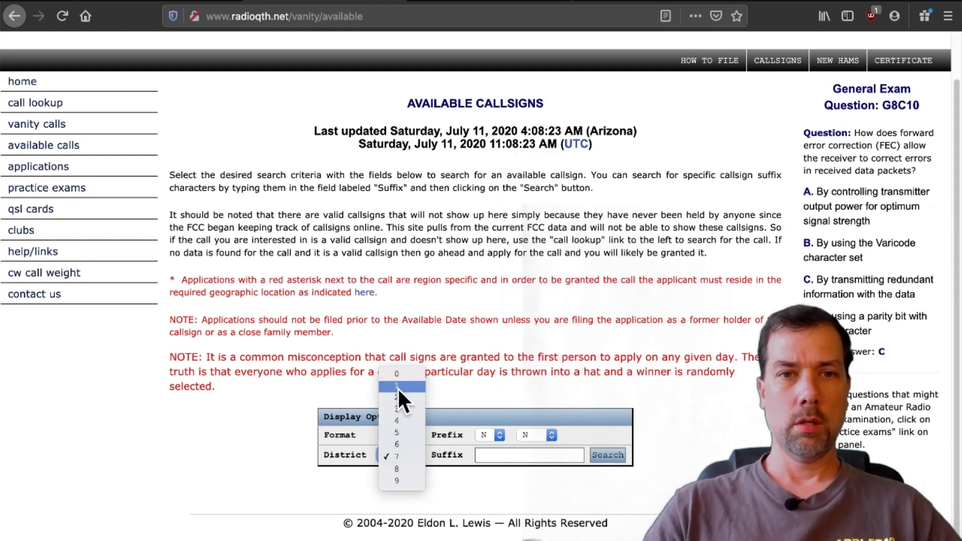
# - Search 2x1 NN calls in districts 9, 0 and 4, finding NN4I available 02/01/2022
pyautogui.click(399, 479)
pyautogui.click(612, 456)
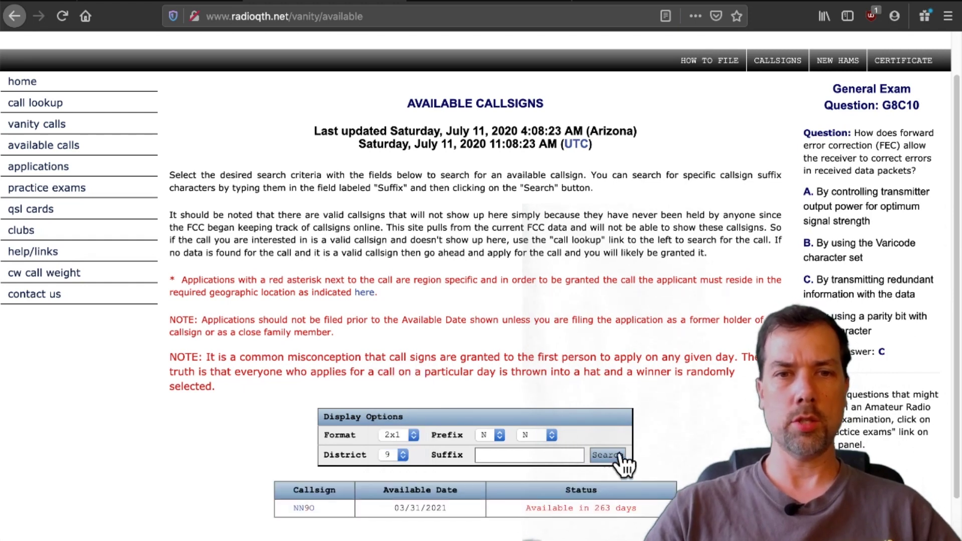
pyautogui.scroll(-1, 687, 390)
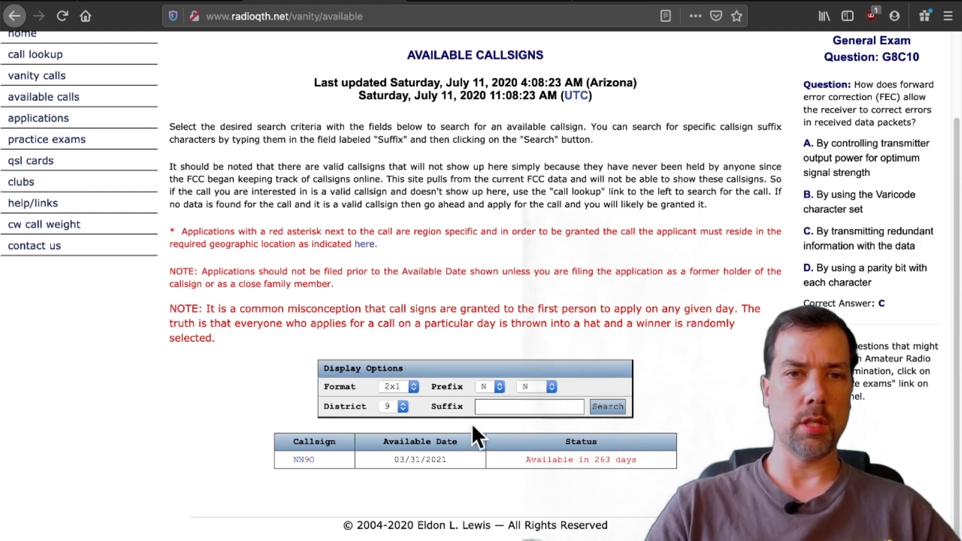
pyautogui.click(403, 406)
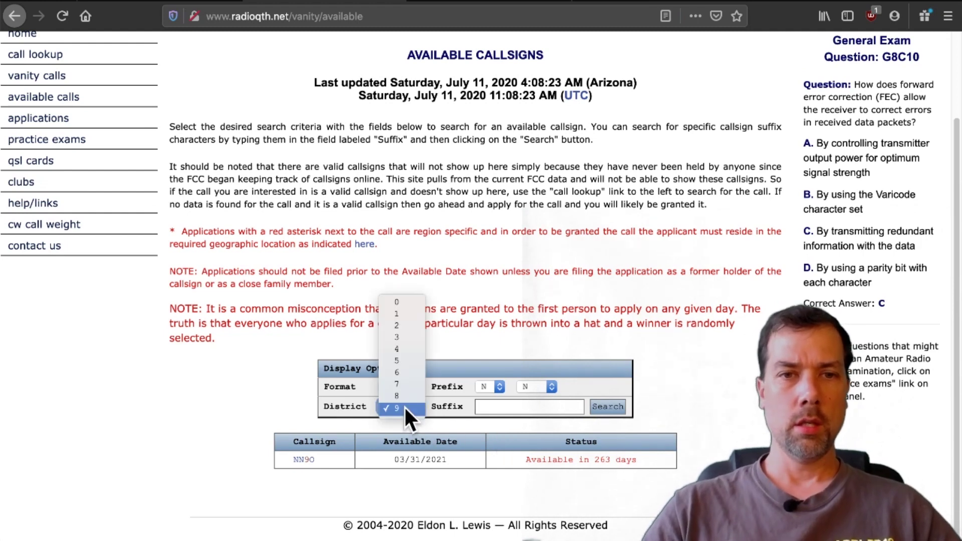
pyautogui.click(398, 302)
pyautogui.click(604, 406)
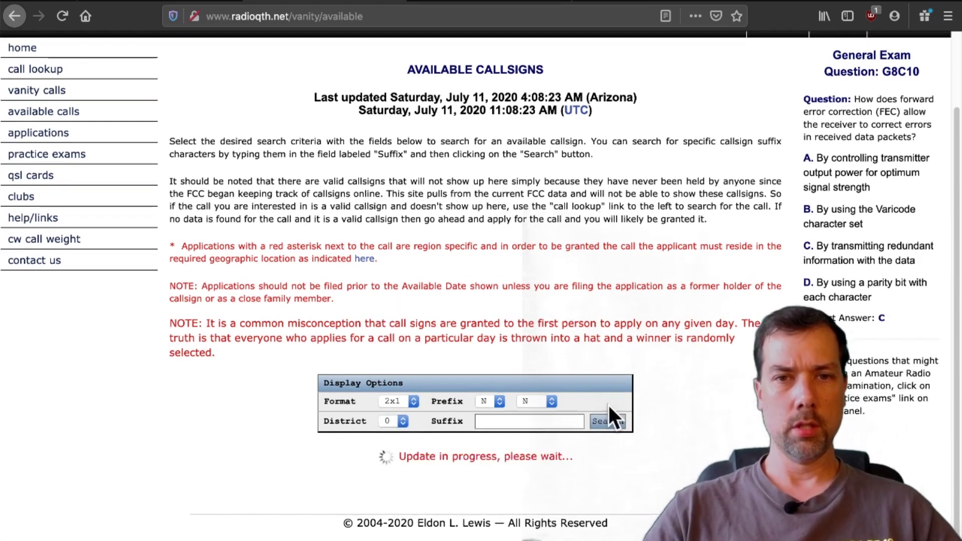
pyautogui.click(393, 420)
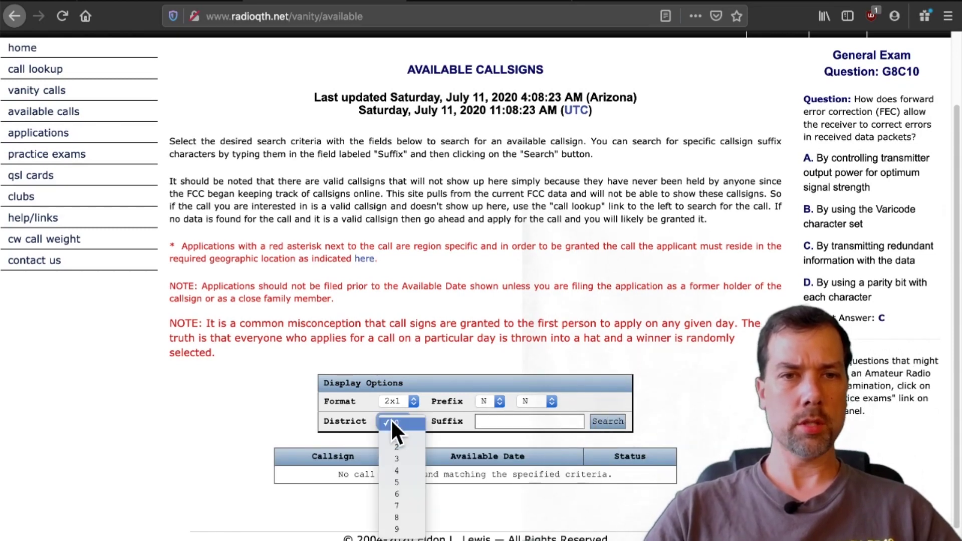
pyautogui.click(409, 469)
pyautogui.click(606, 421)
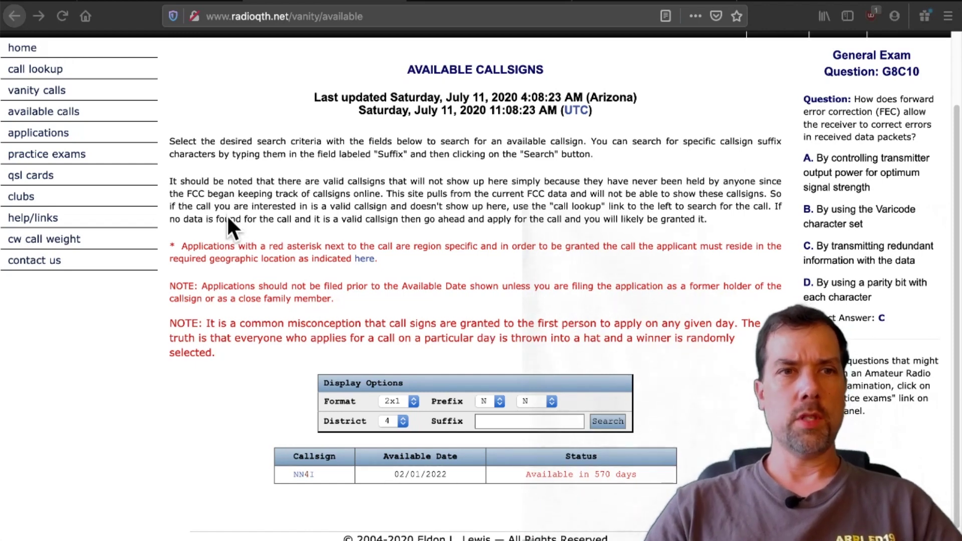
# - In the CW Call Sign Weight Analyzer, compare KD9PKE and KM9G: KM9G weighs 54, KD9PKE 72
pyautogui.click(61, 240)
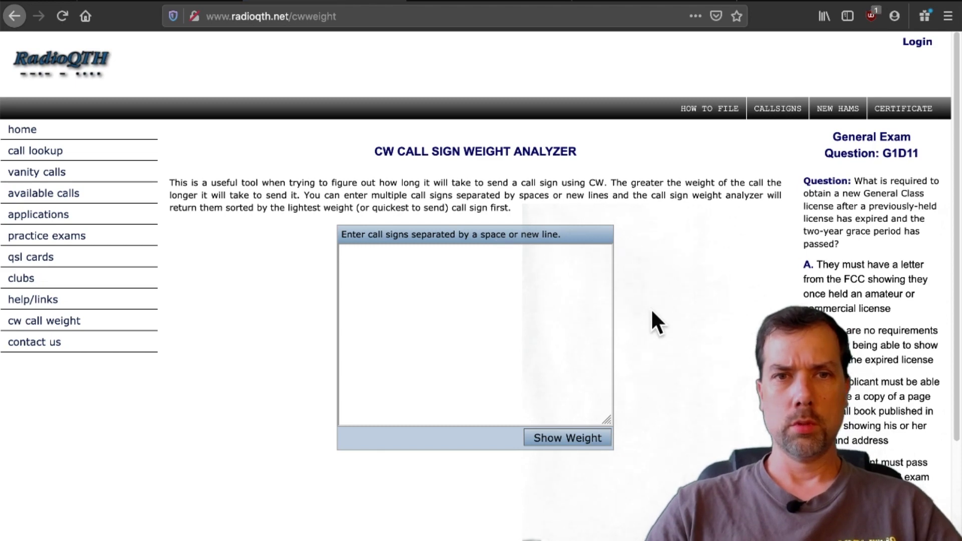
pyautogui.click(540, 347)
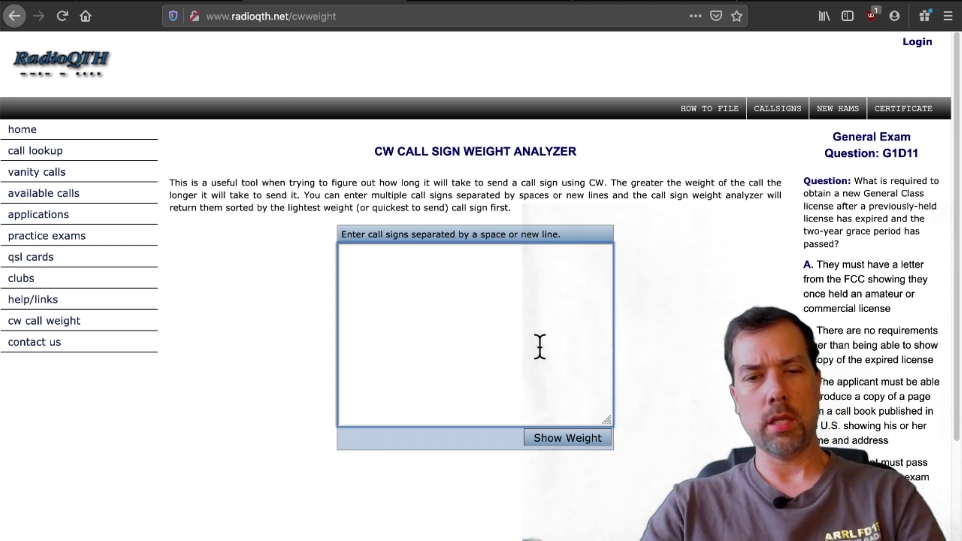
pyautogui.write('KD(')
pyautogui.press('BackSpace')
pyautogui.write('9')
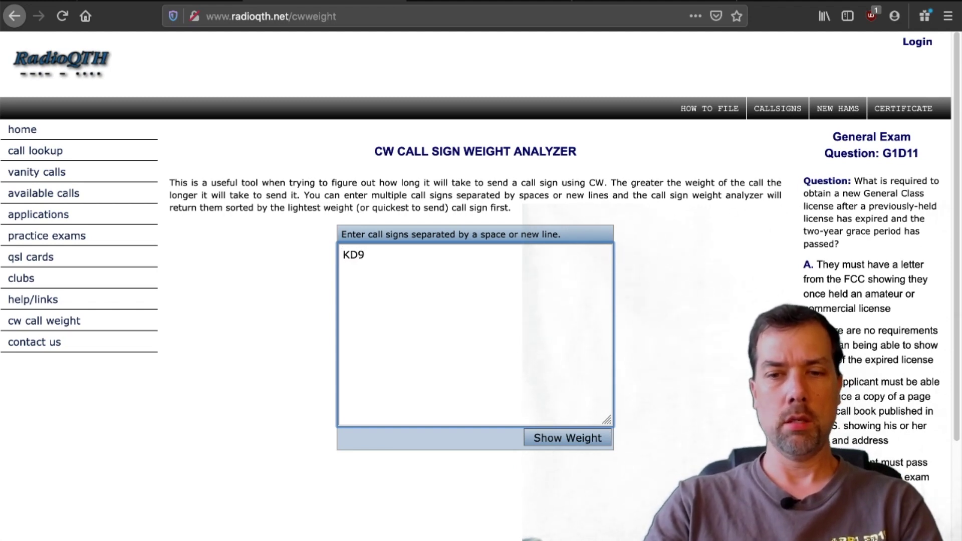
pyautogui.write('PKE')
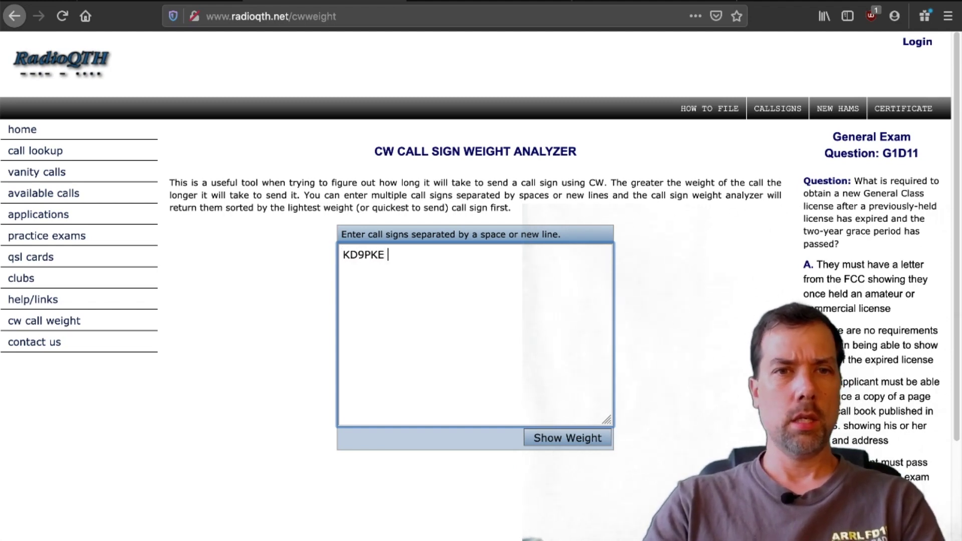
pyautogui.write(' KM9G')
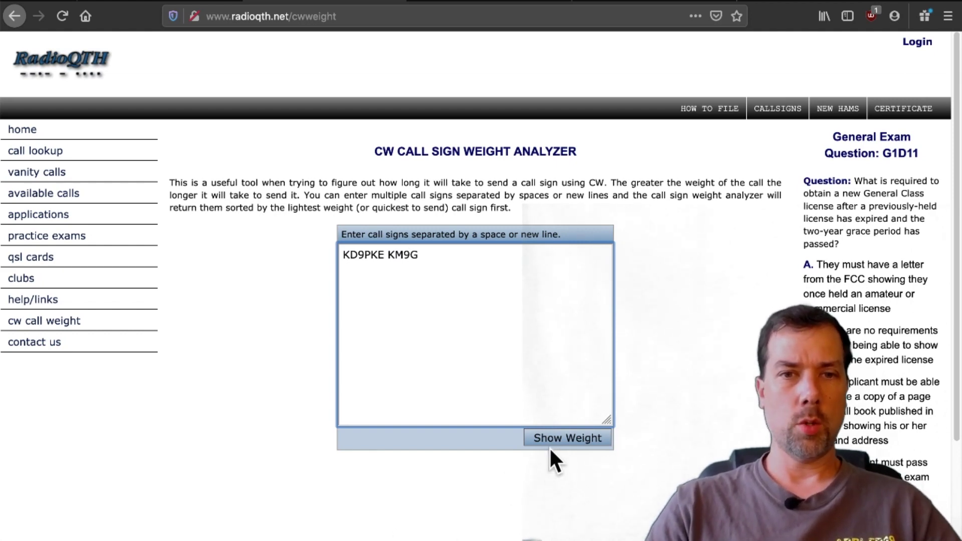
pyautogui.click(557, 446)
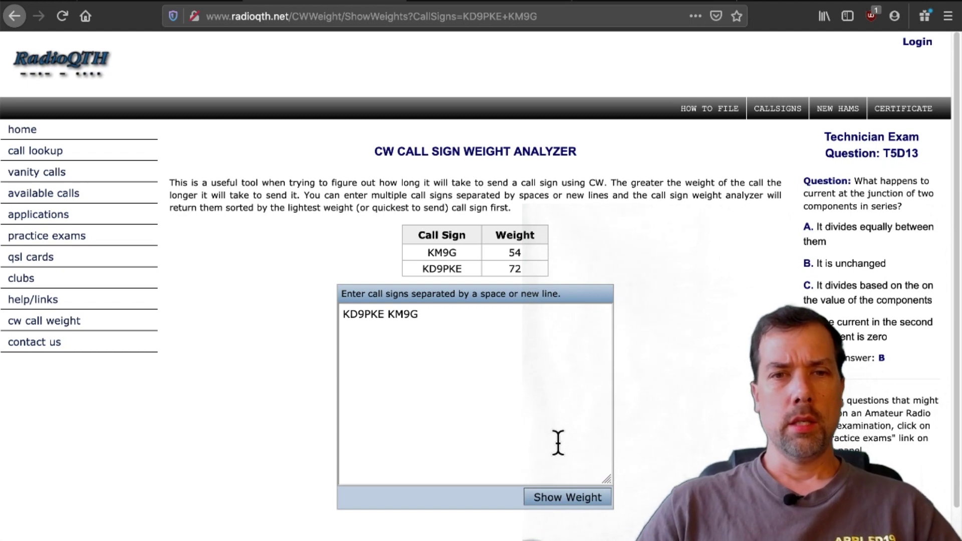
pyautogui.moveTo(444, 318); pyautogui.dragTo(278, 317)
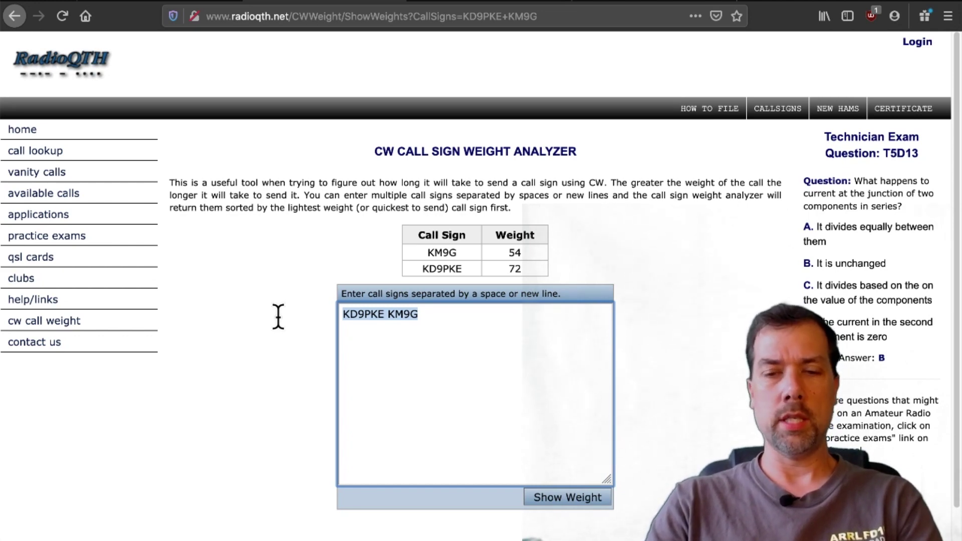
# - Replace the call signs with W8Y and calculate its CW weight of 46
pyautogui.write('W8Y')
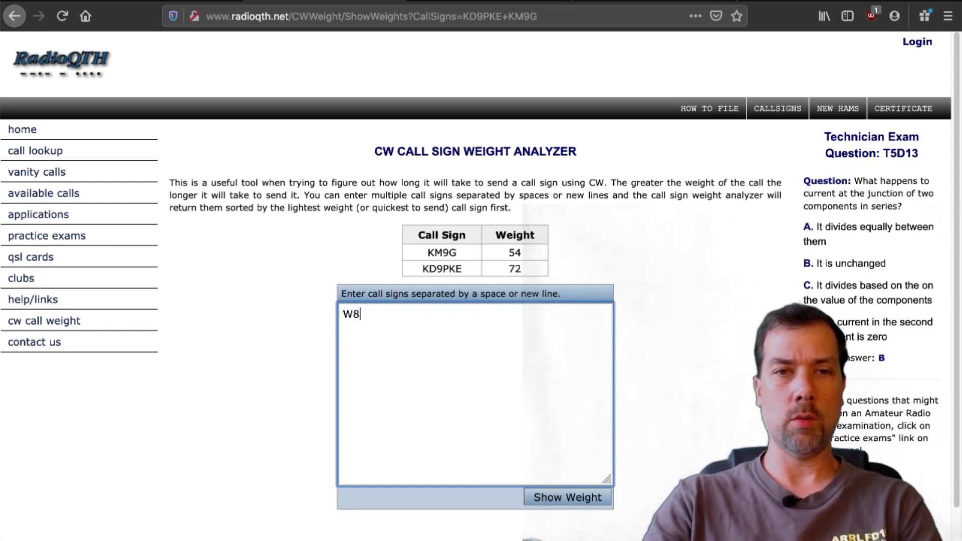
pyautogui.click(574, 502)
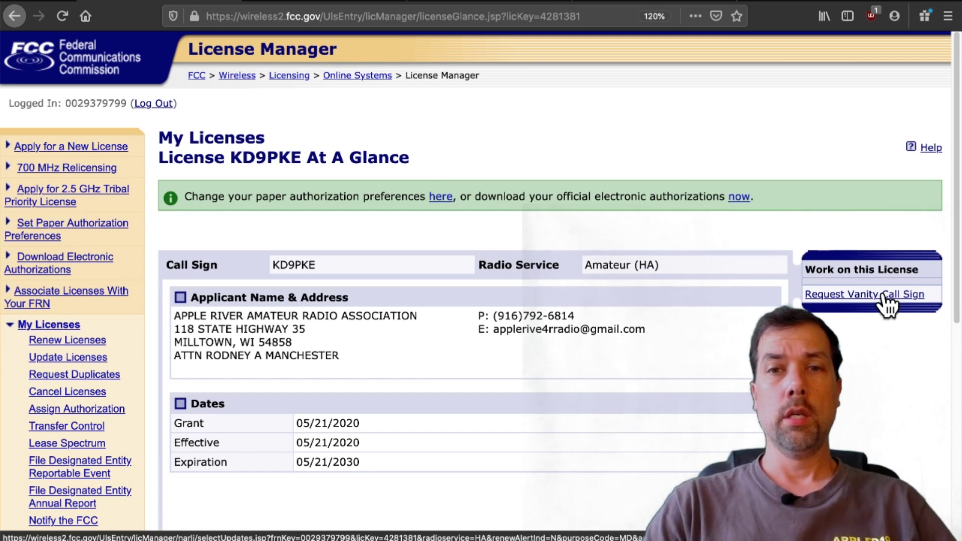
# - Start KD9PKE's vanity call sign request, pass the fee questions, and choose Club station preference list
pyautogui.click(885, 297)
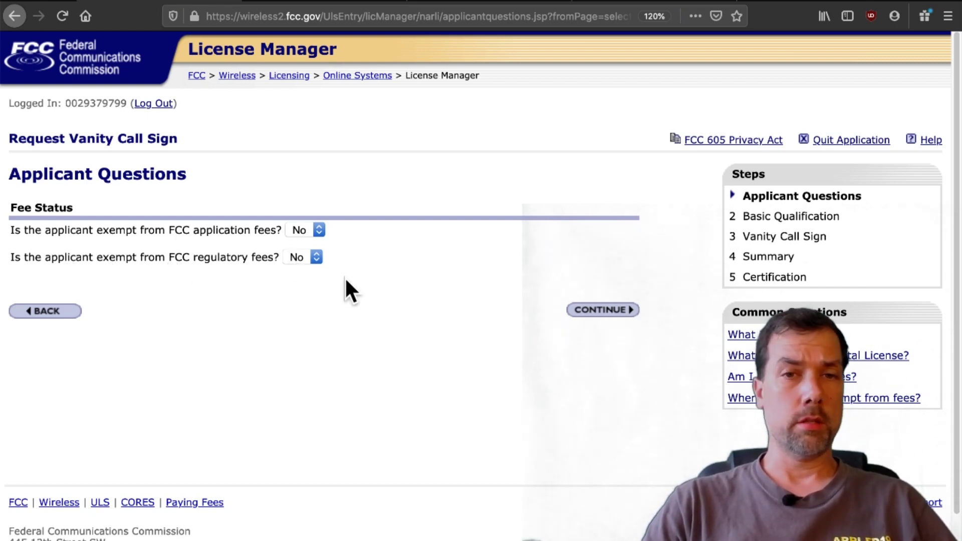
pyautogui.click(601, 310)
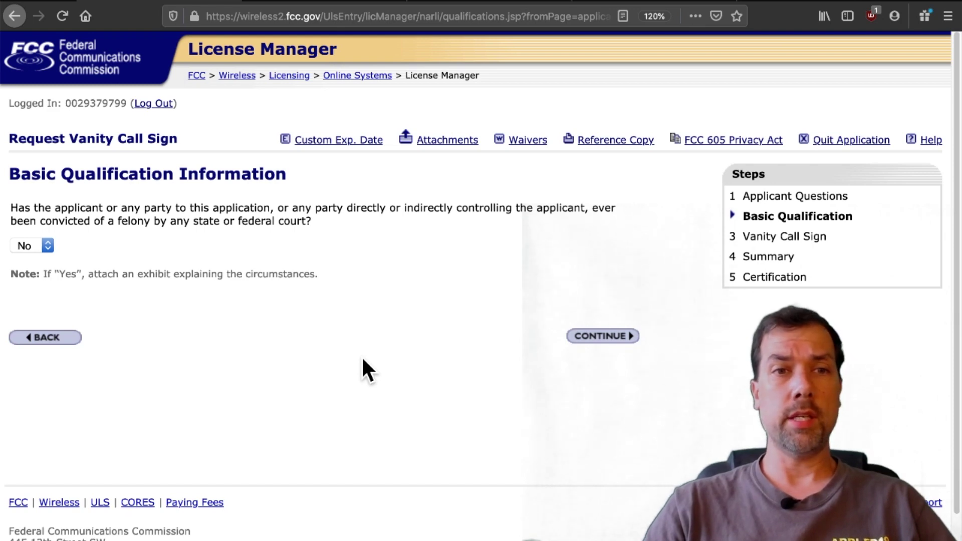
pyautogui.click(584, 337)
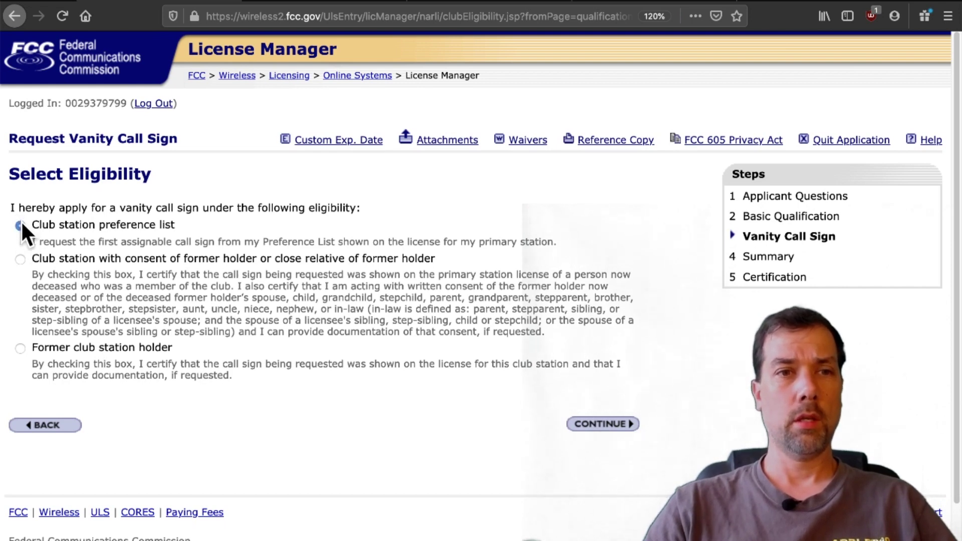
pyautogui.click(619, 424)
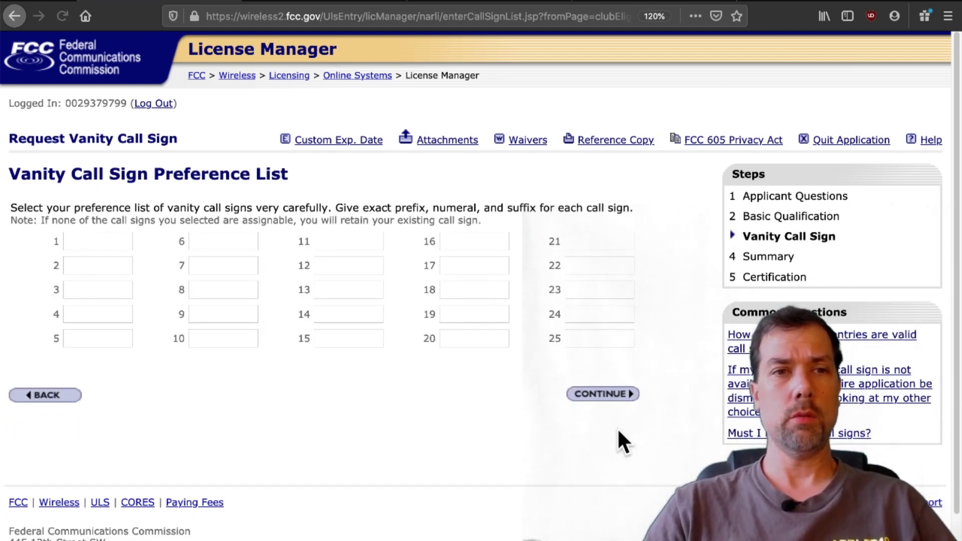
pyautogui.click(48, 396)
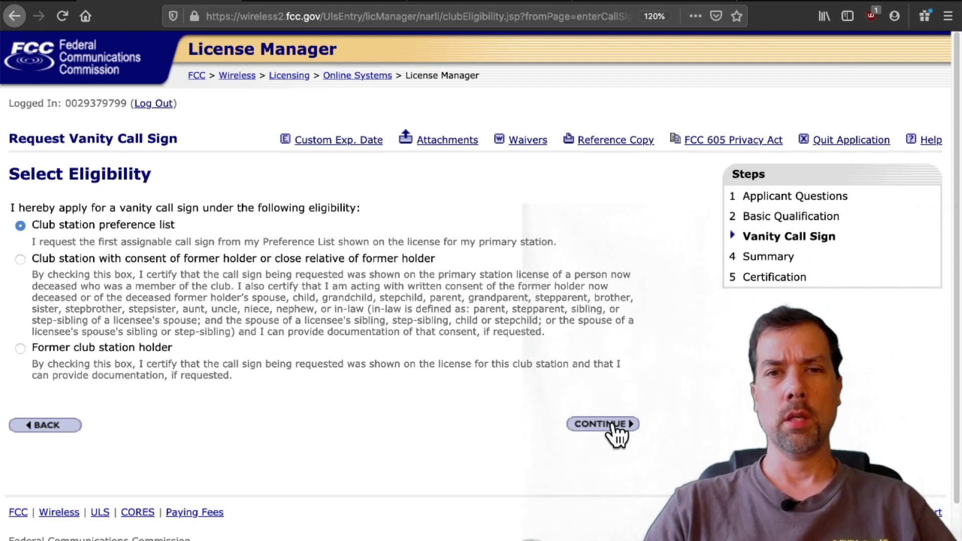
pyautogui.click(612, 425)
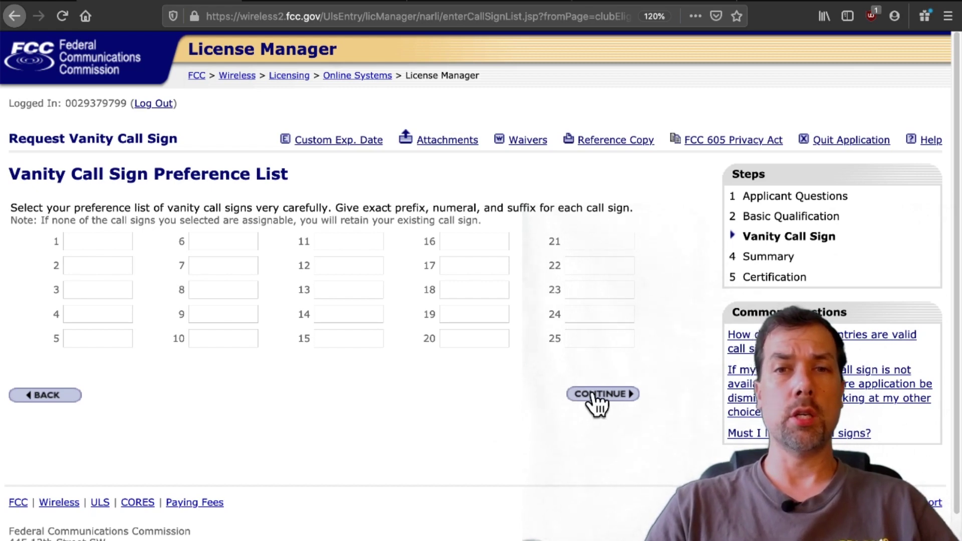
# - Enter KM9G as the first preferred vanity call sign and continue to the Summary
pyautogui.click(113, 244)
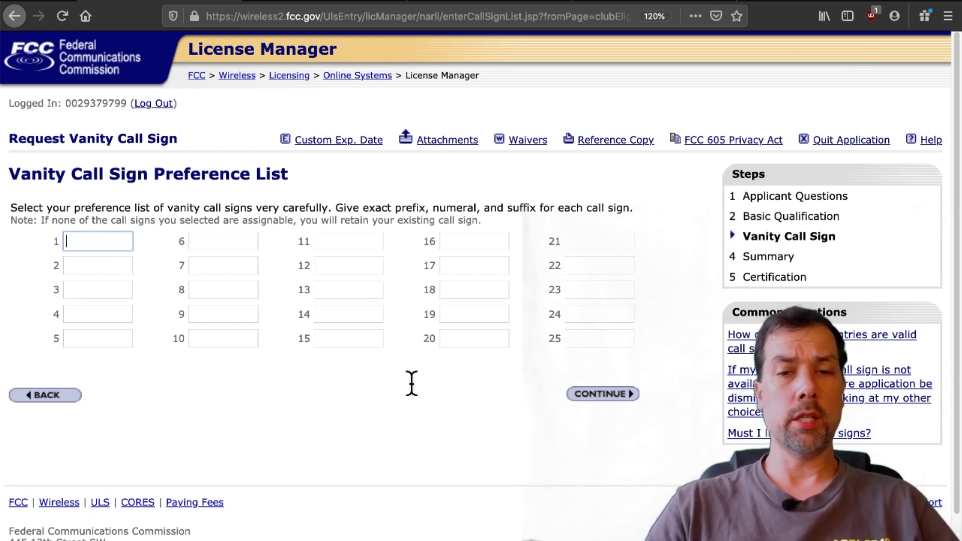
pyautogui.write('KM')
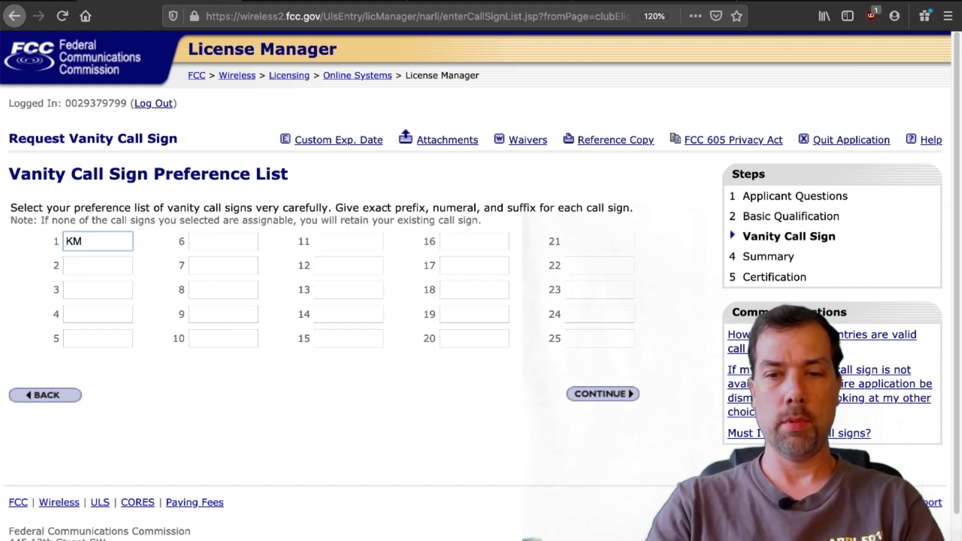
pyautogui.write('9G')
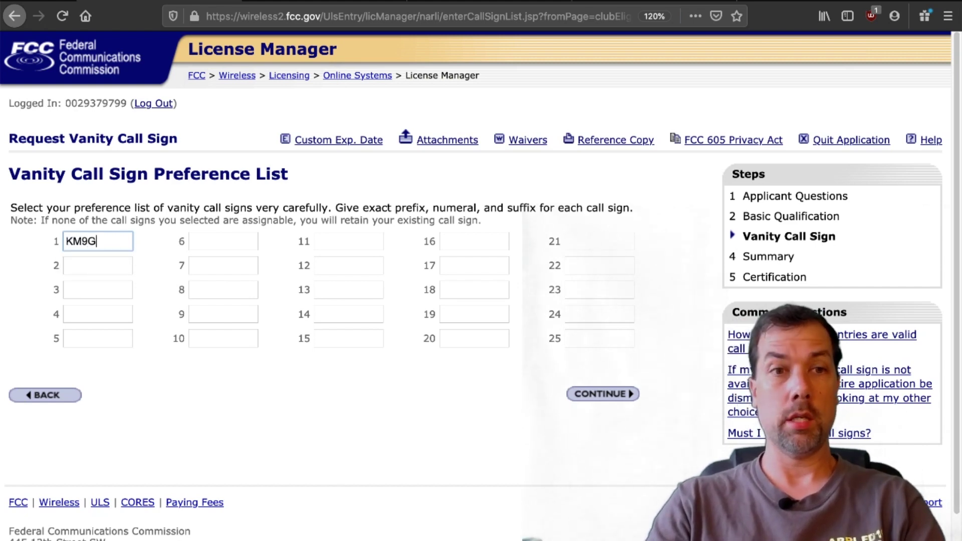
pyautogui.click(606, 395)
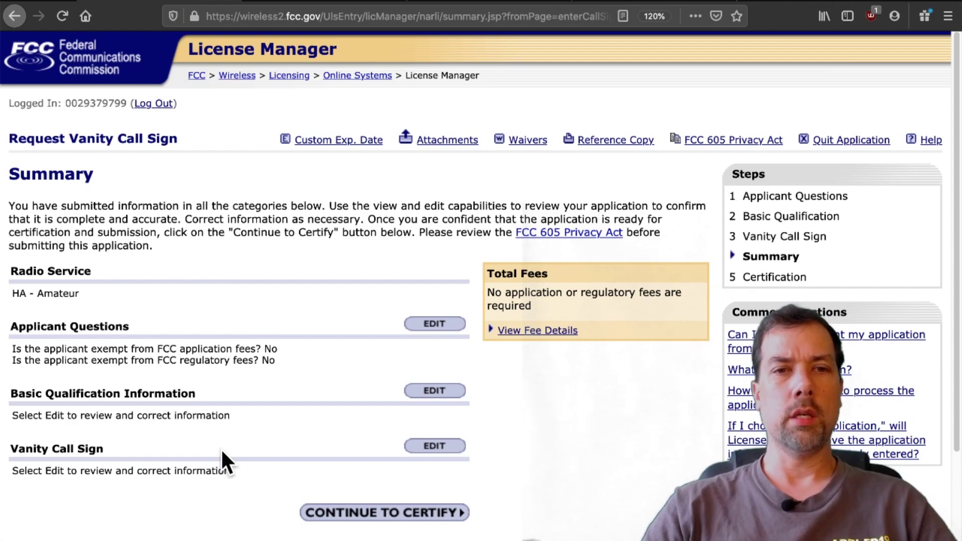
# - Proceed to certification and scroll through the certification statements
pyautogui.scroll(-3, 299, 362)
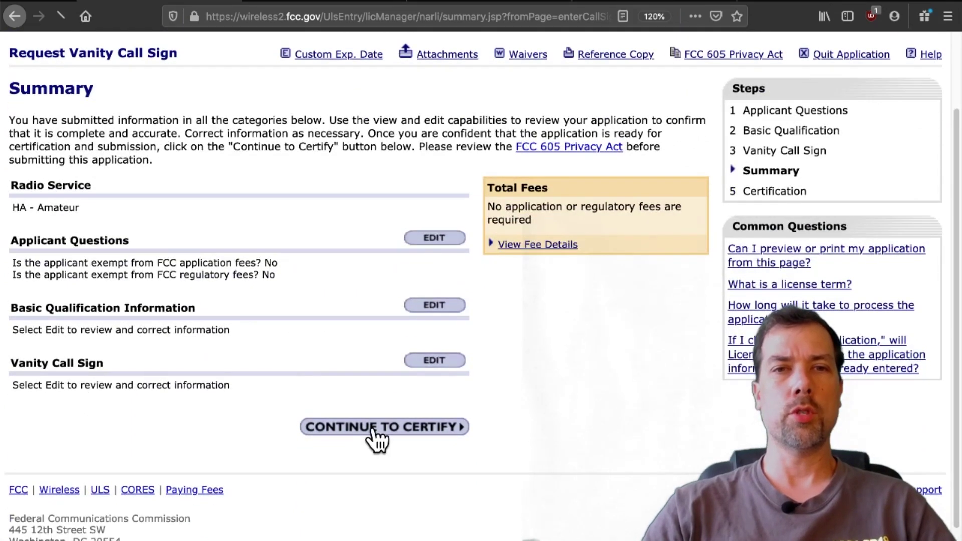
pyautogui.click(362, 434)
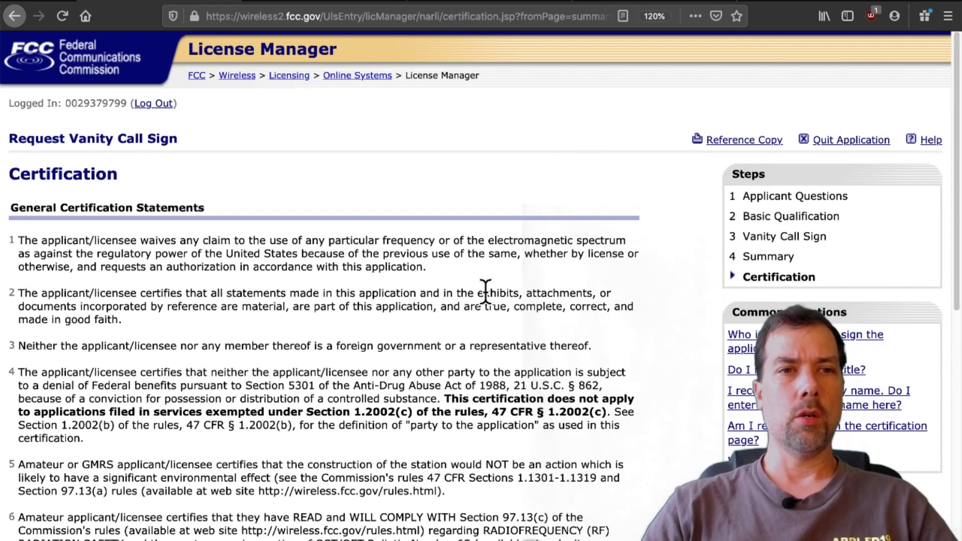
pyautogui.scroll(-5, 485, 293)
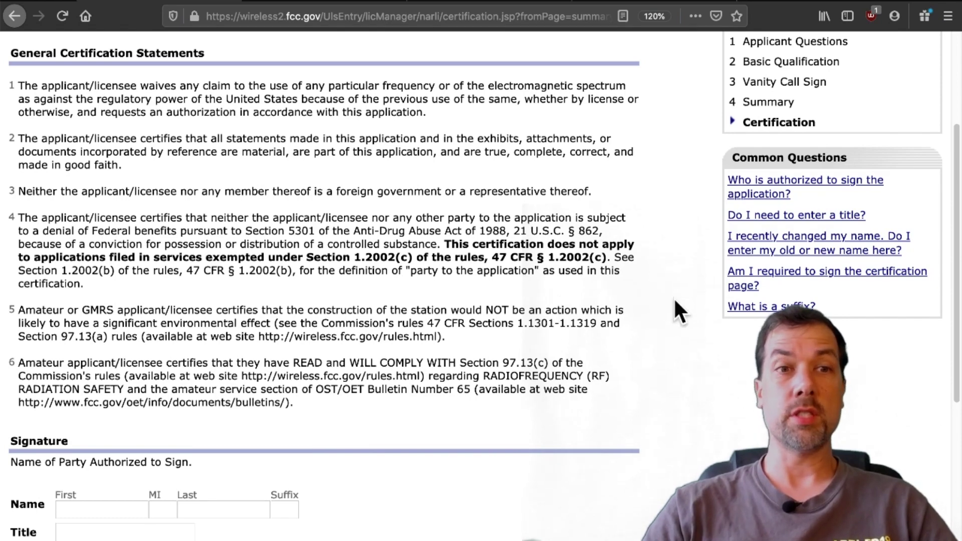
pyautogui.scroll(-3, 674, 301)
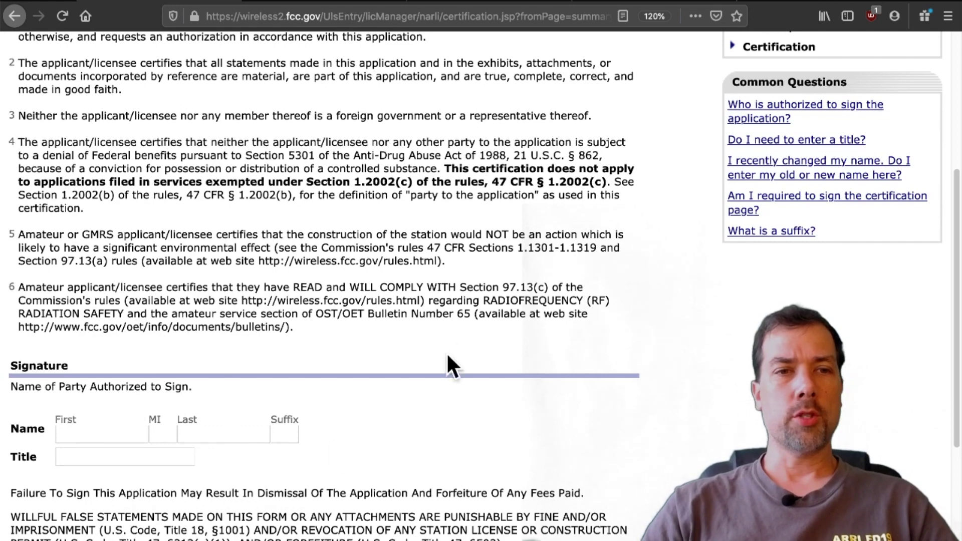
pyautogui.scroll(-5, 453, 346)
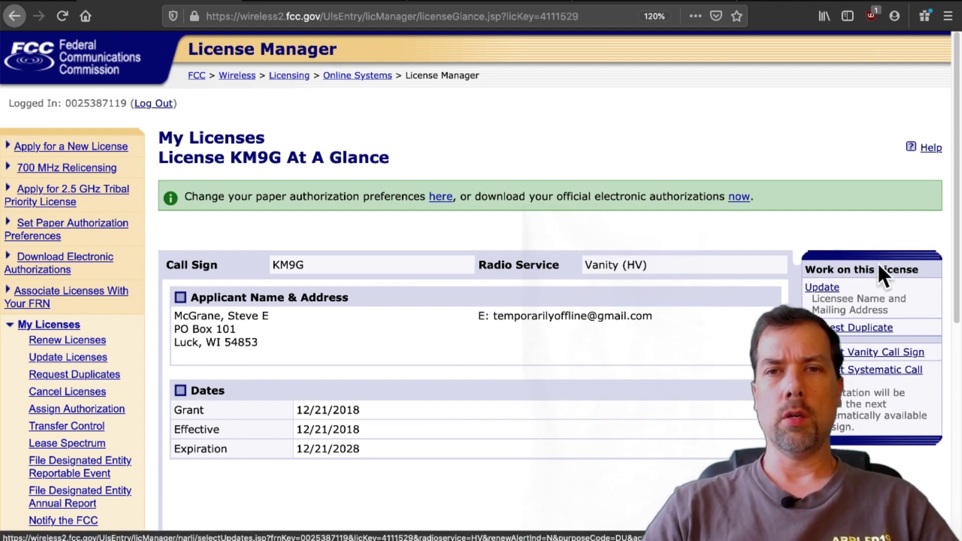
# - Request a vanity call sign for KM9G using Primary station preference list eligibility
pyautogui.scroll(-4, 885, 361)
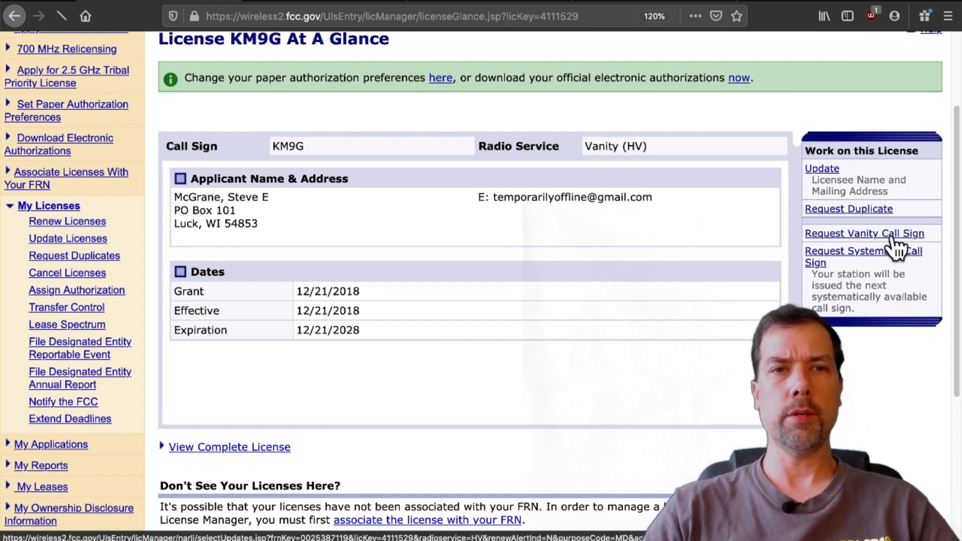
pyautogui.click(891, 235)
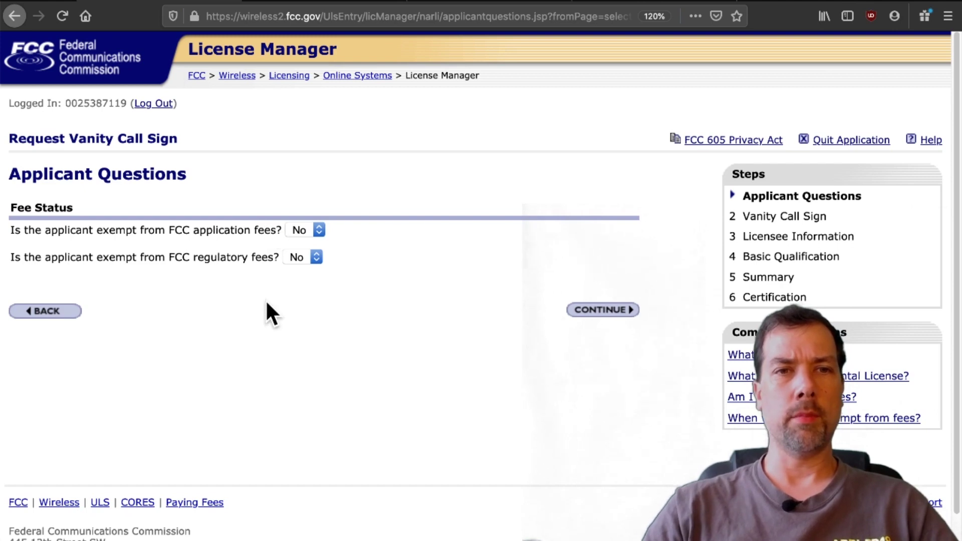
pyautogui.click(608, 310)
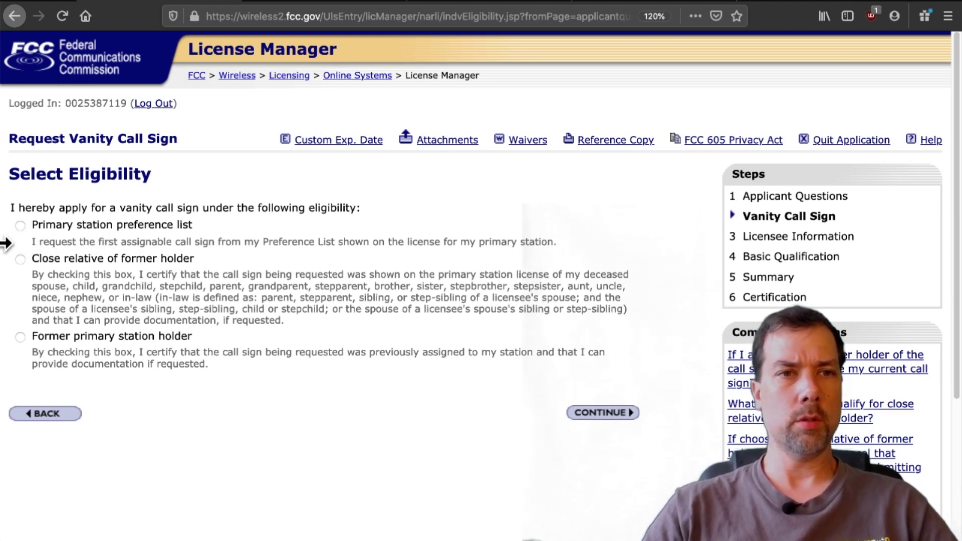
pyautogui.click(20, 226)
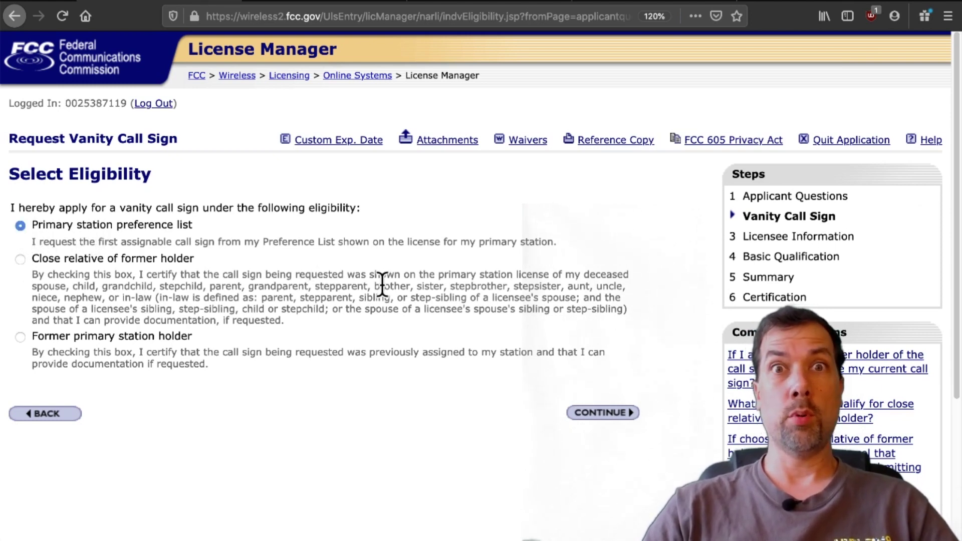
pyautogui.click(600, 413)
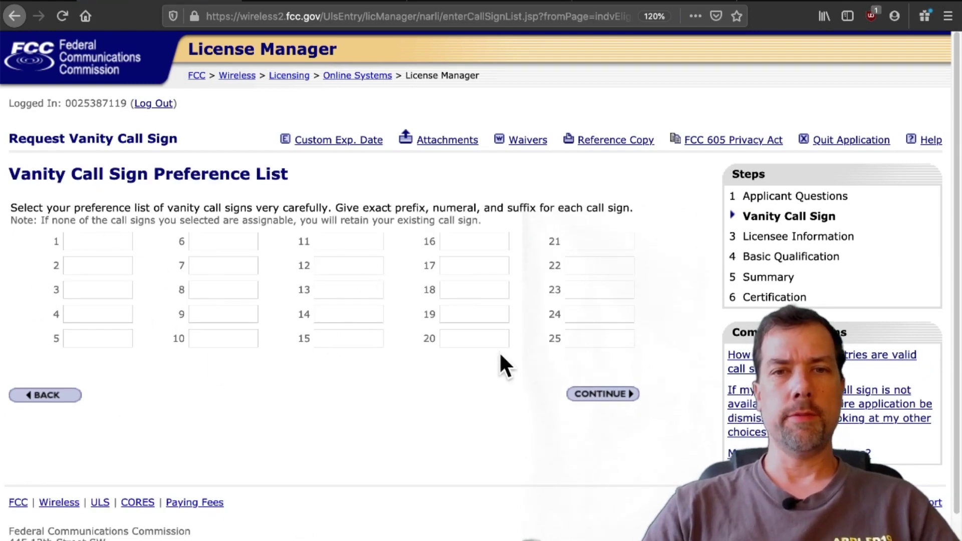
pyautogui.click(112, 240)
pyautogui.write('KD9')
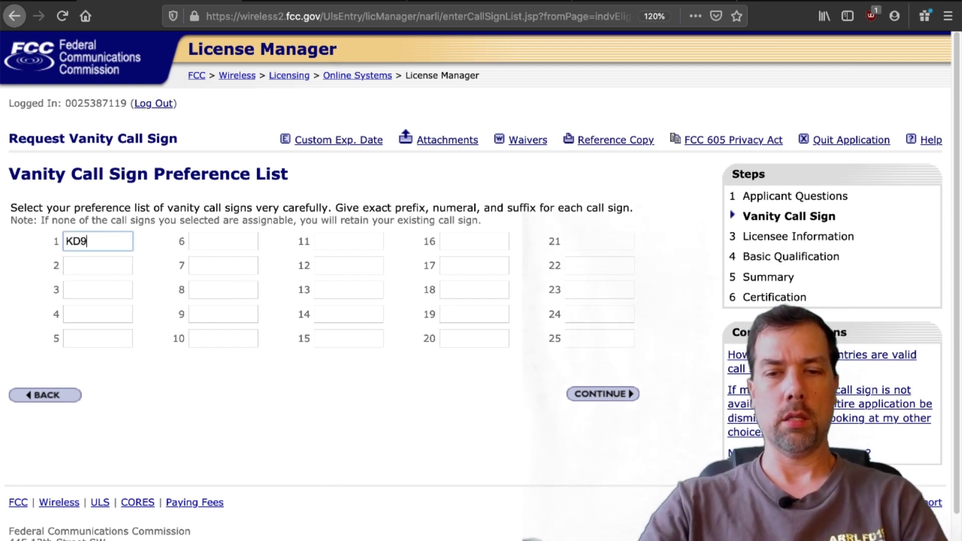
pyautogui.write('PKE')
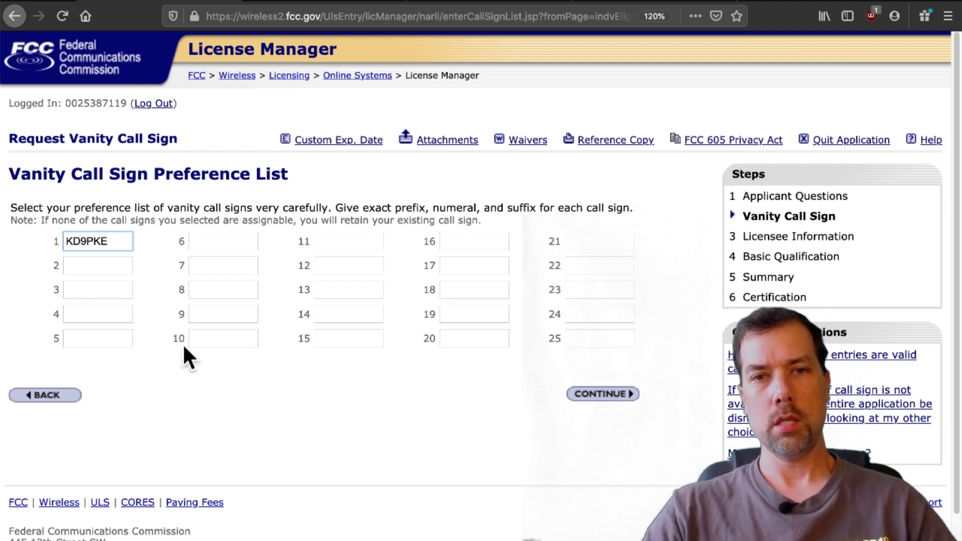
pyautogui.click(582, 394)
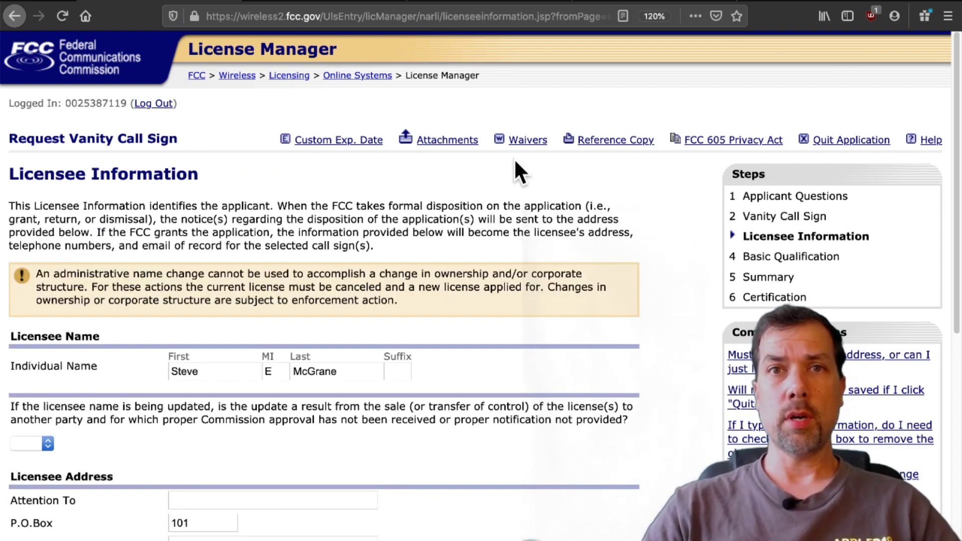
# - Set the sale-or-transfer name-update question on Licensee Information to No
pyautogui.scroll(-3, 484, 232)
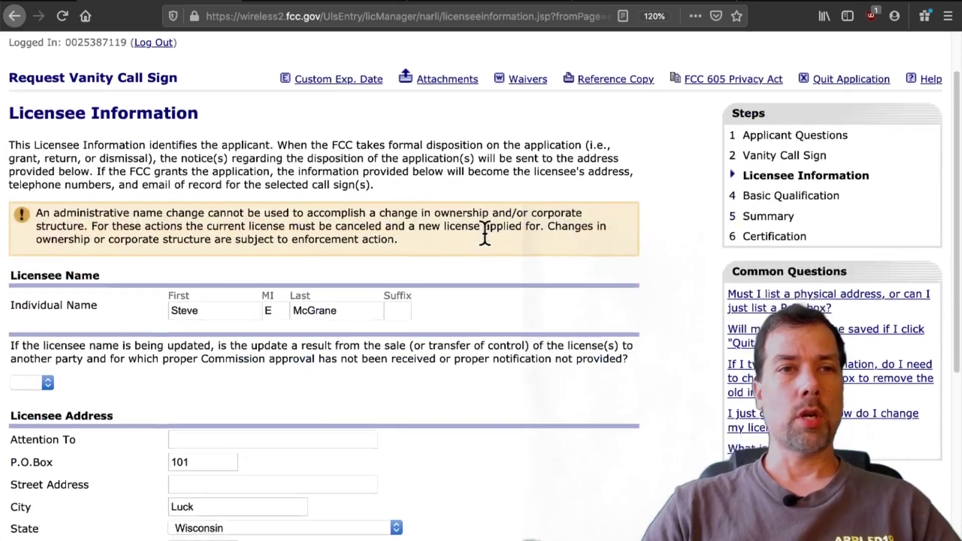
pyautogui.scroll(-1, 484, 232)
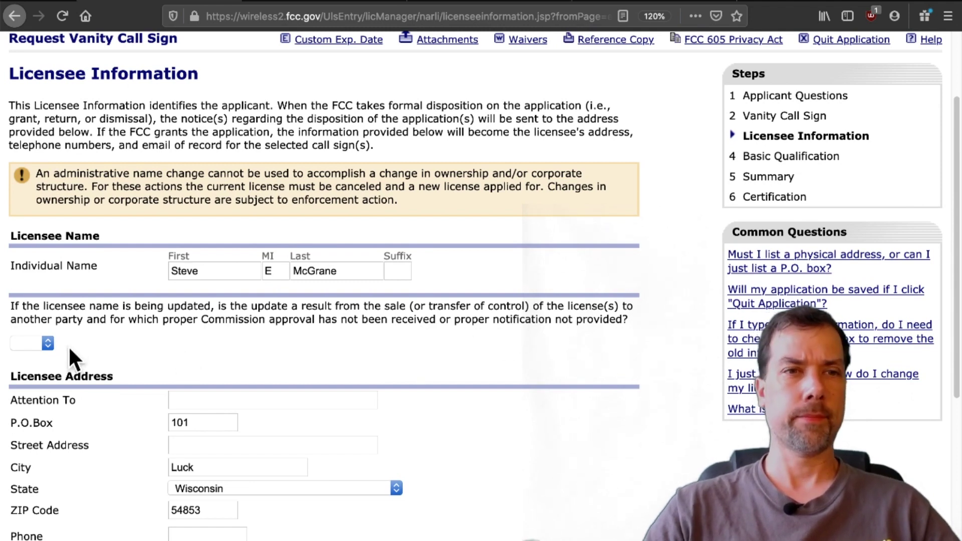
pyautogui.click(28, 343)
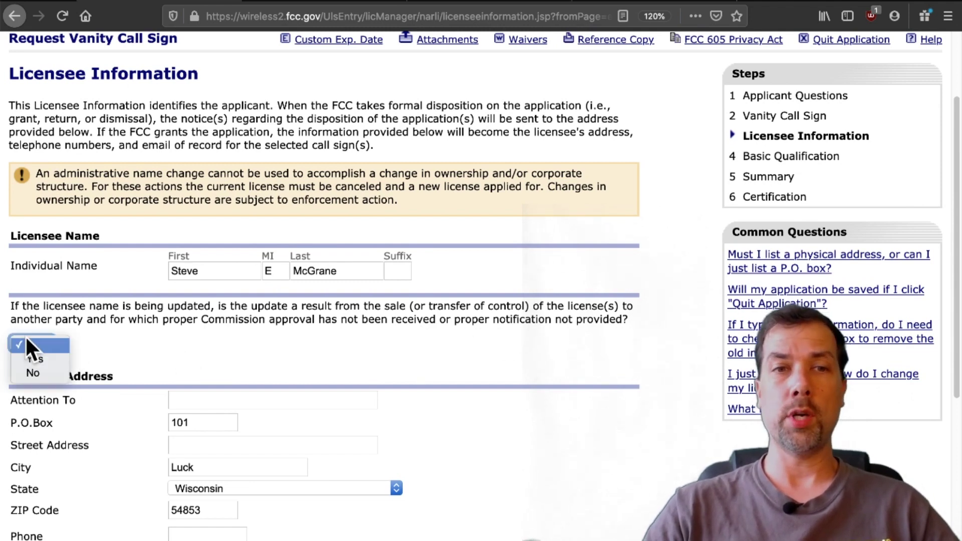
pyautogui.click(26, 373)
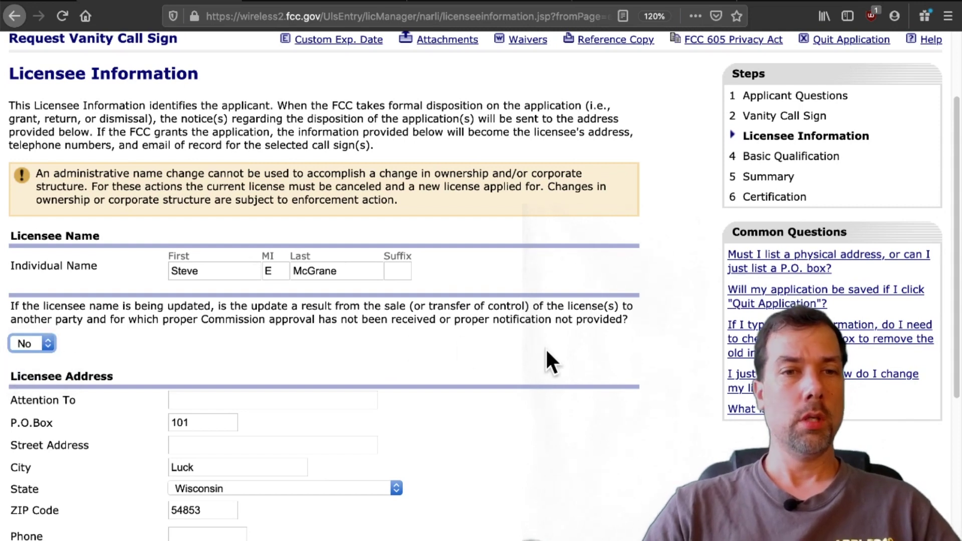
pyautogui.scroll(-4, 546, 352)
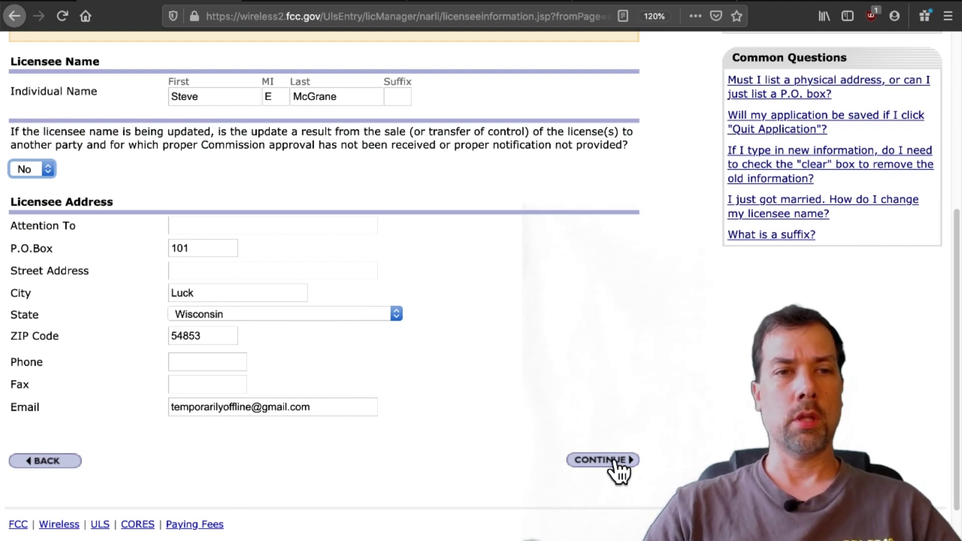
# - Dismiss the submission error alert and reset the name-update question to blank
pyautogui.click(614, 461)
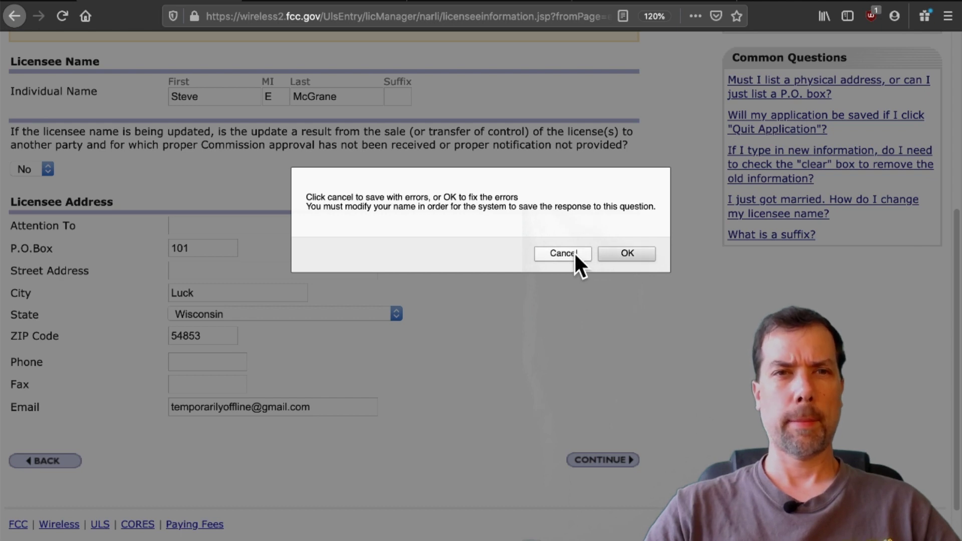
pyautogui.click(626, 256)
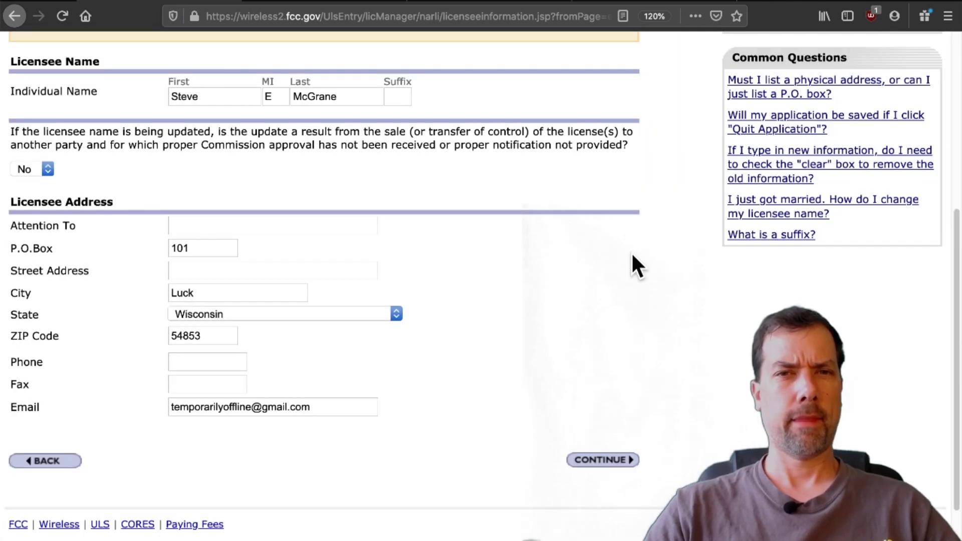
pyautogui.click(27, 169)
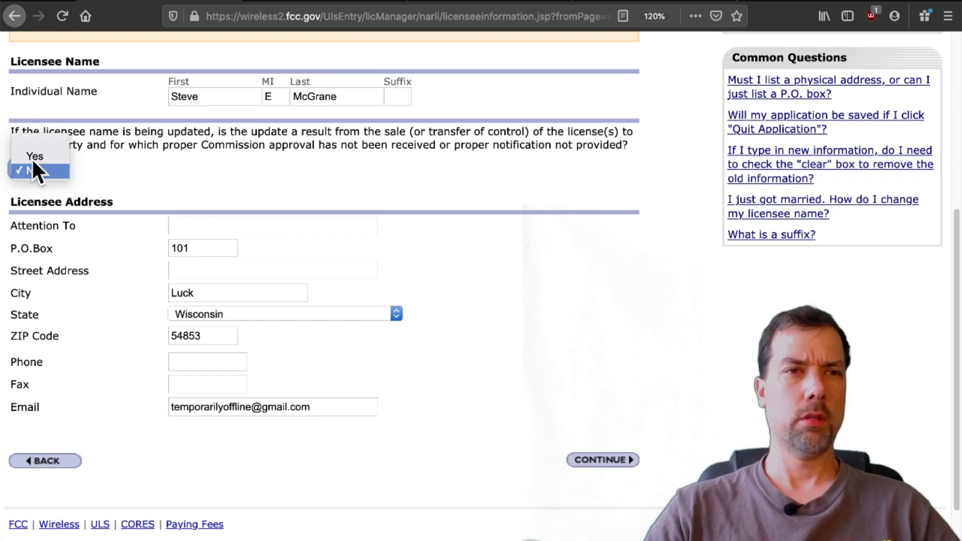
pyautogui.click(41, 144)
pyautogui.scroll(5, 518, 290)
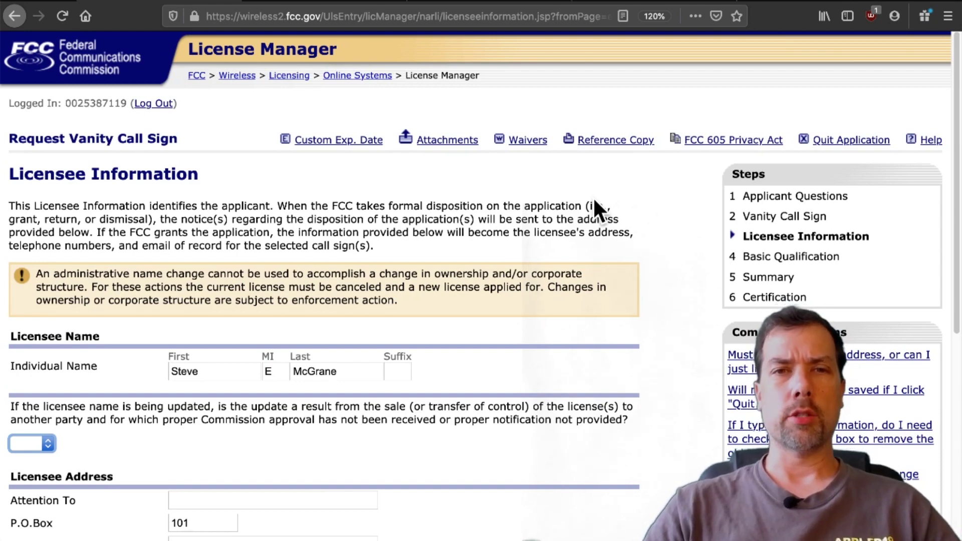
# - Change the sale-or-transfer name-update answer back to No
pyautogui.scroll(-1, 594, 200)
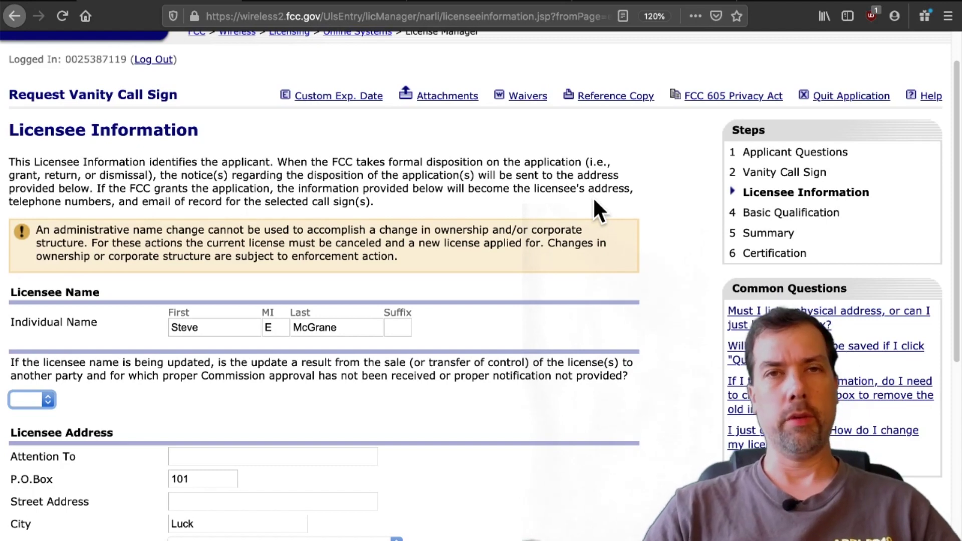
pyautogui.scroll(-1, 576, 253)
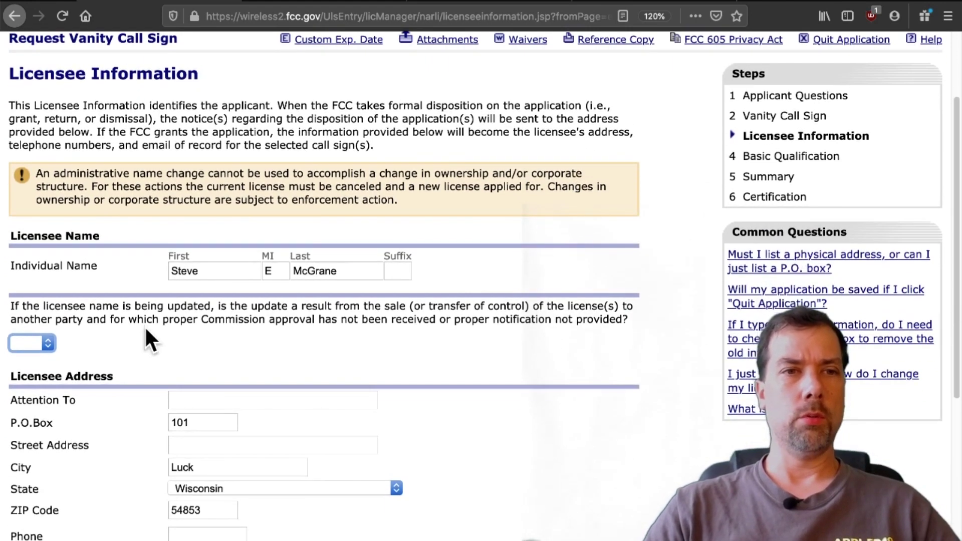
pyautogui.click(139, 350)
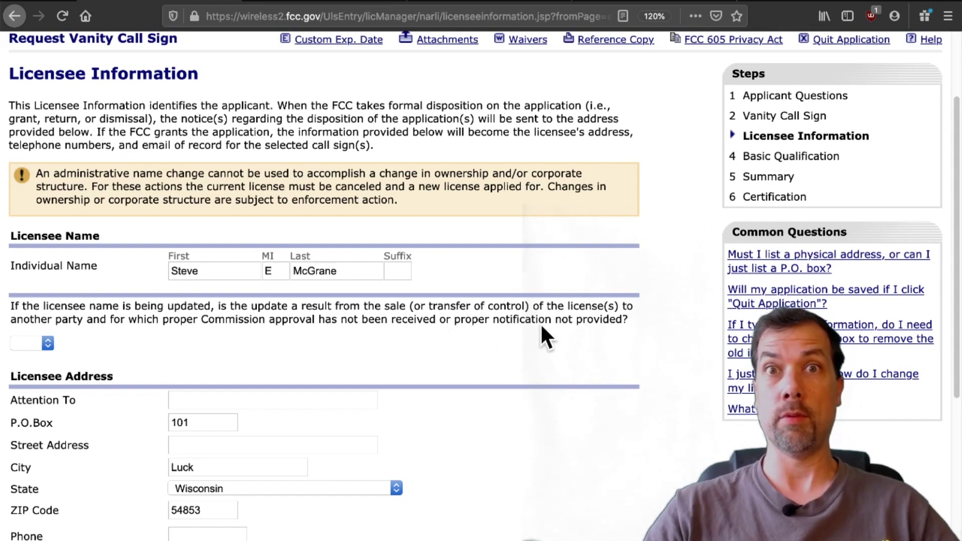
pyautogui.click(49, 336)
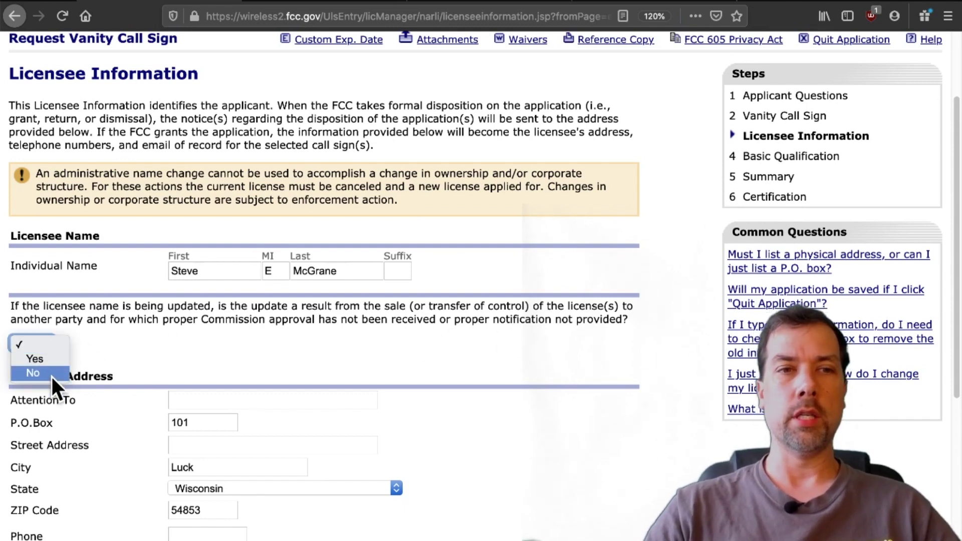
pyautogui.click(50, 373)
pyautogui.scroll(-5, 526, 336)
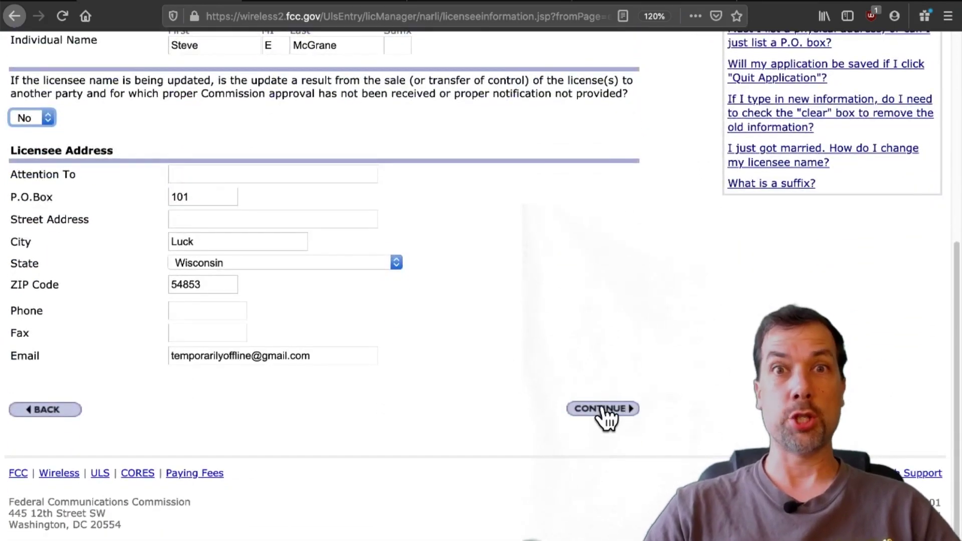
# - Try continuing past Licensee Information, triggering the name-must-be-modified warning
pyautogui.click(603, 410)
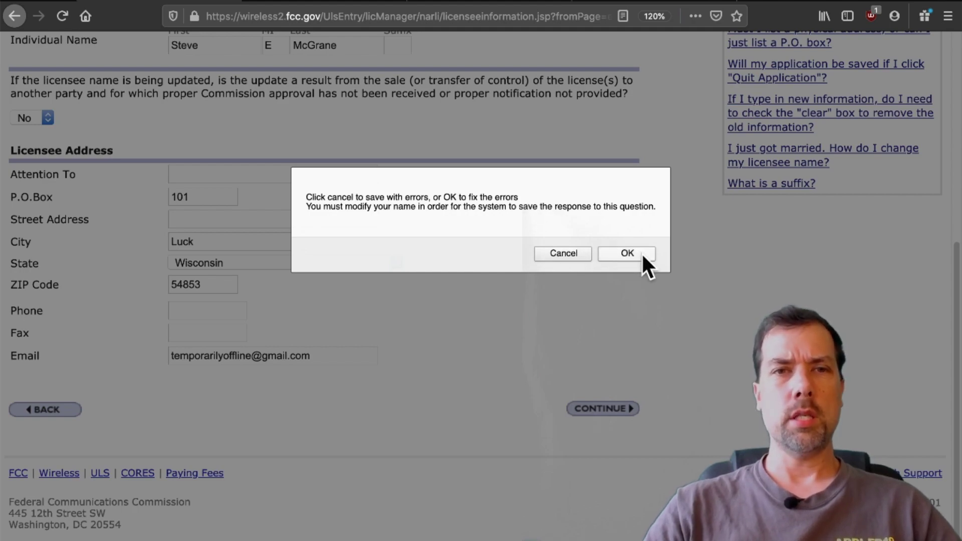
# - Add the missing letter to the first name, autofill P.O. Box 101, and continue
pyautogui.click(626, 253)
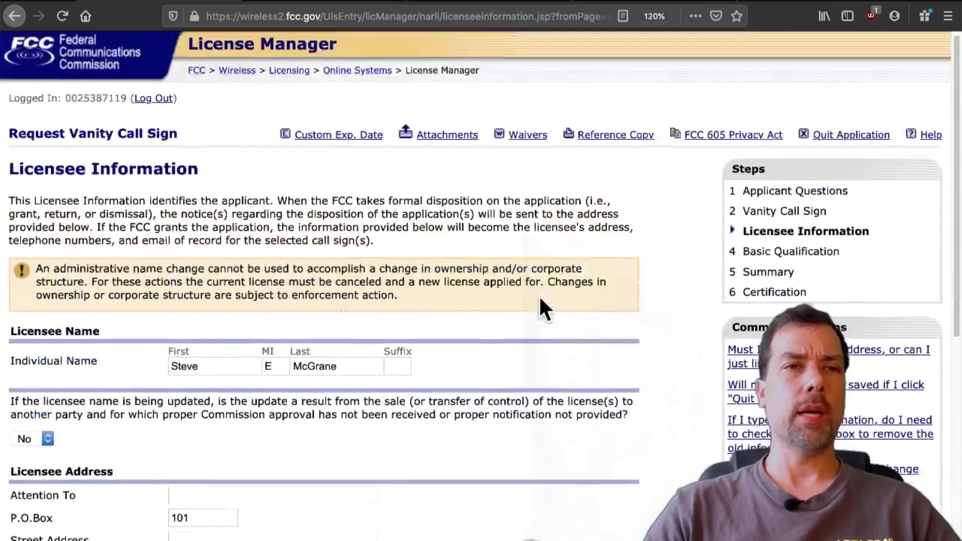
pyautogui.click(233, 367)
pyautogui.write('n')
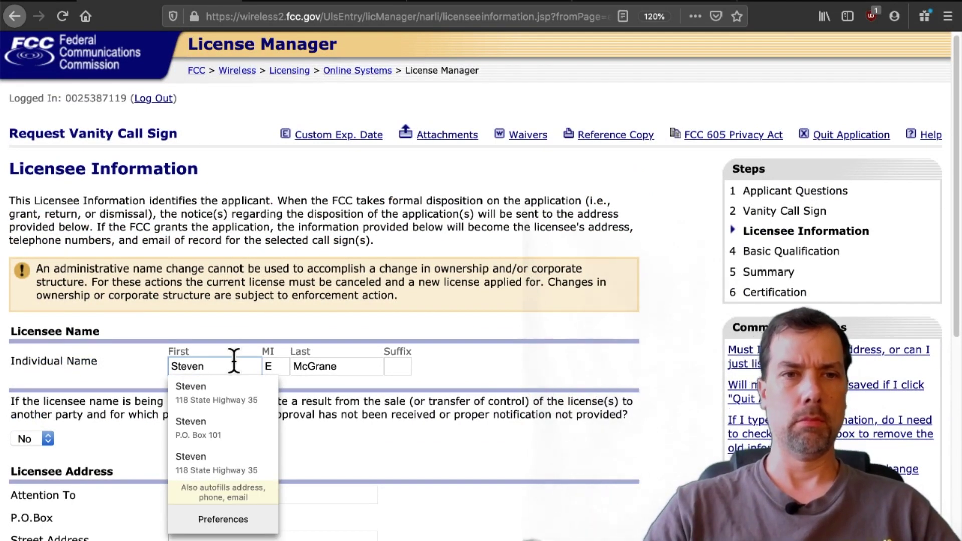
pyautogui.press('Down')
pyautogui.press('Down')
pyautogui.press('Return')
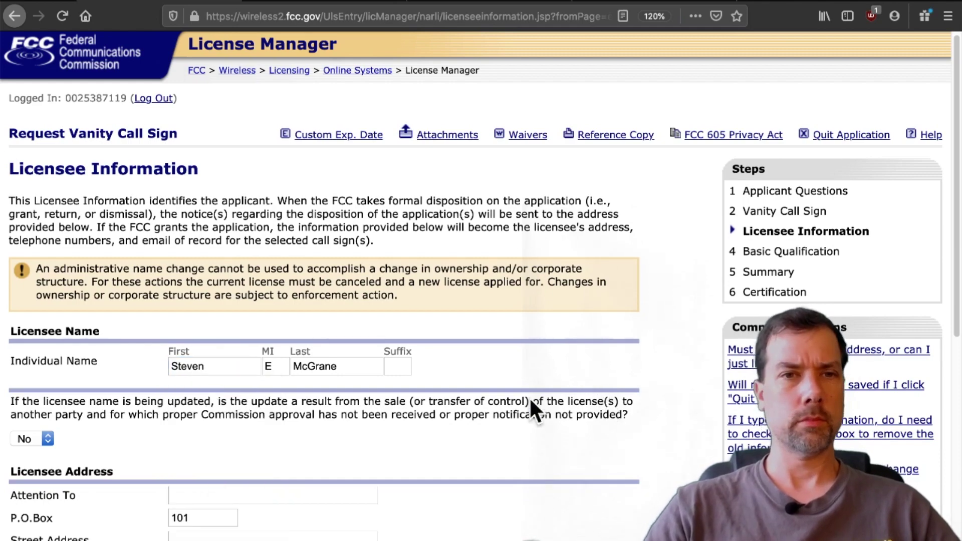
pyautogui.scroll(-3, 530, 400)
pyautogui.scroll(-3, 530, 401)
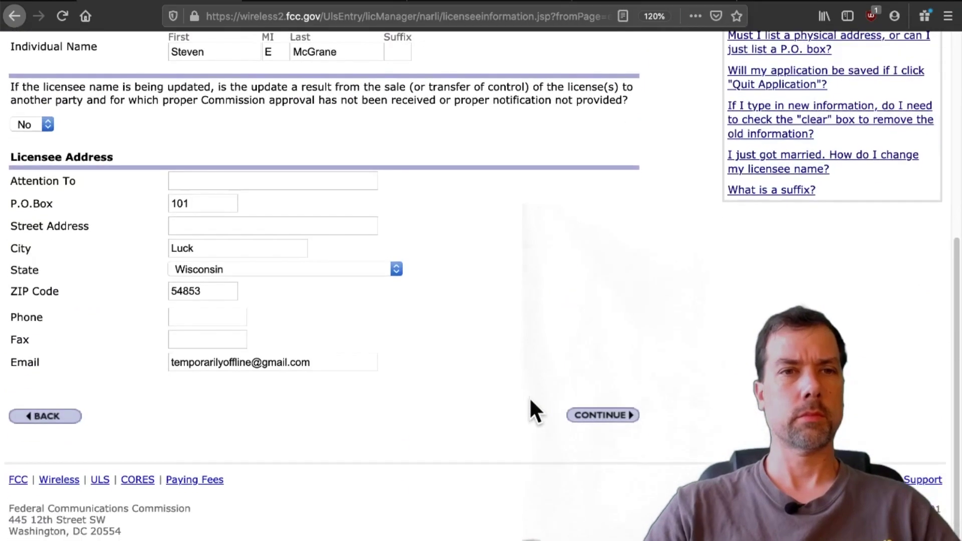
pyautogui.click(609, 416)
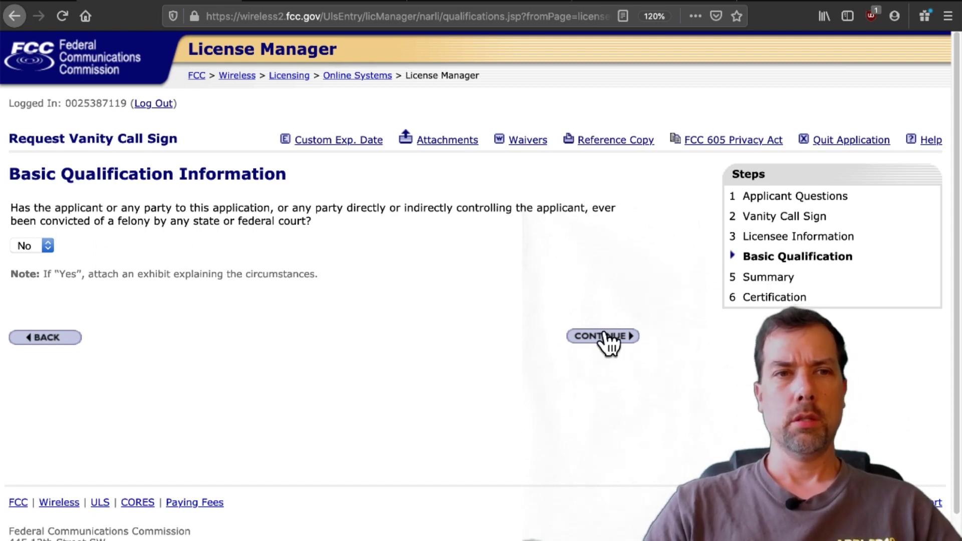
# - Leave the felony answer at No and review the no-fee application Summary
pyautogui.click(606, 335)
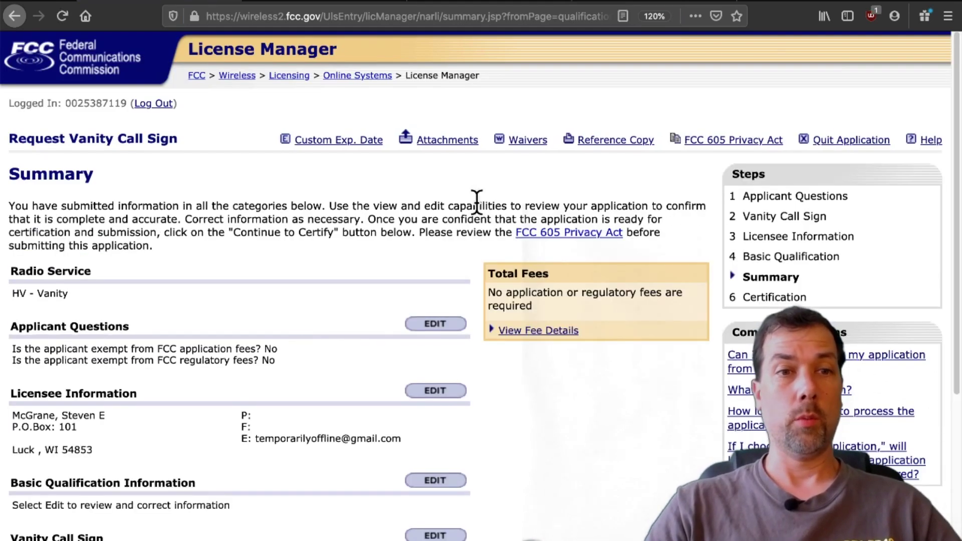
pyautogui.scroll(-2, 401, 206)
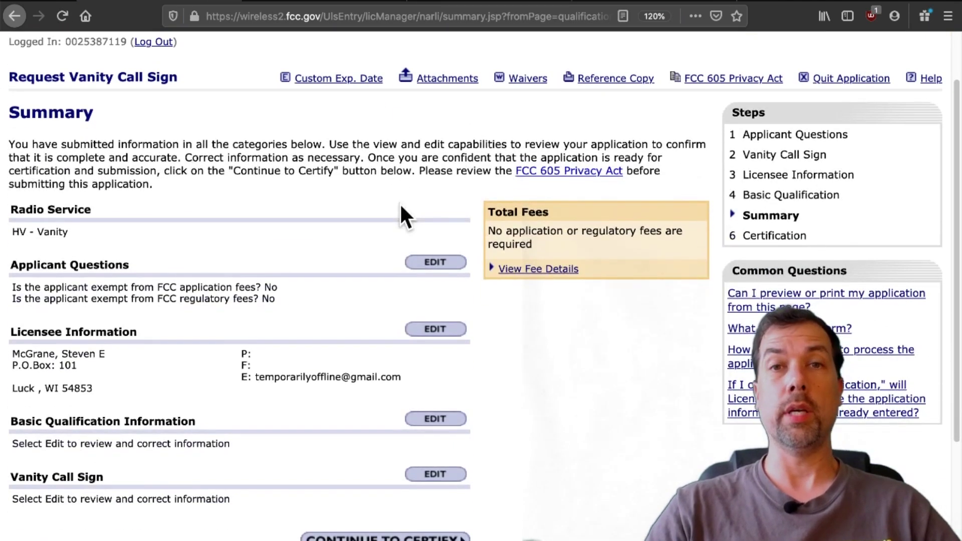
pyautogui.scroll(-2, 401, 213)
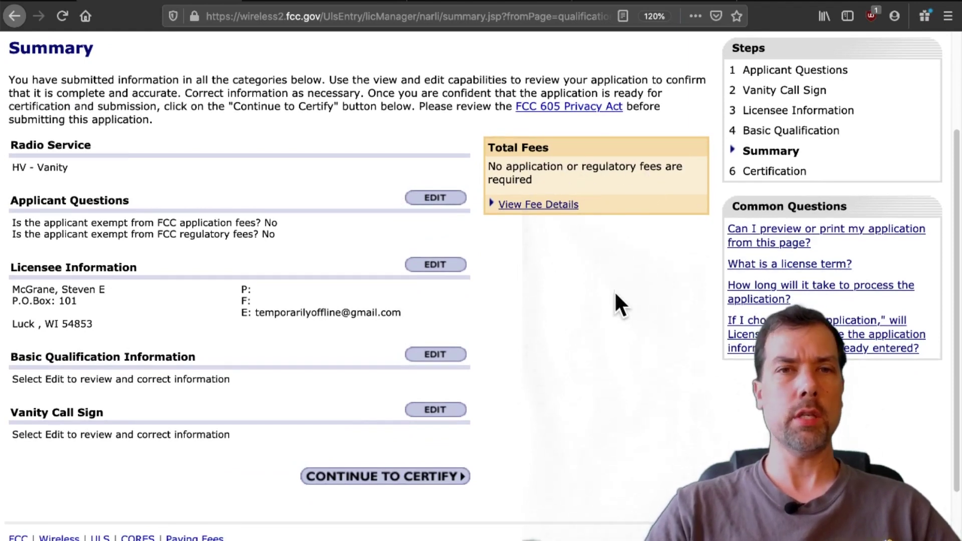
pyautogui.scroll(-2, 615, 294)
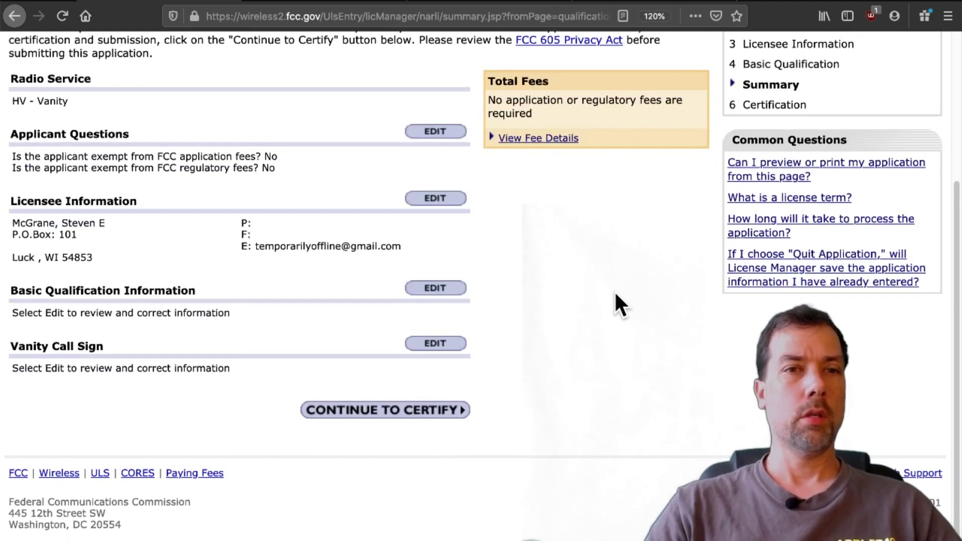
# - Advance to the Certification page, review its statements, then return to RadioQTH's CW weight analyzer tab
pyautogui.click(408, 419)
pyautogui.scroll(-4, 515, 296)
pyautogui.scroll(-1, 515, 295)
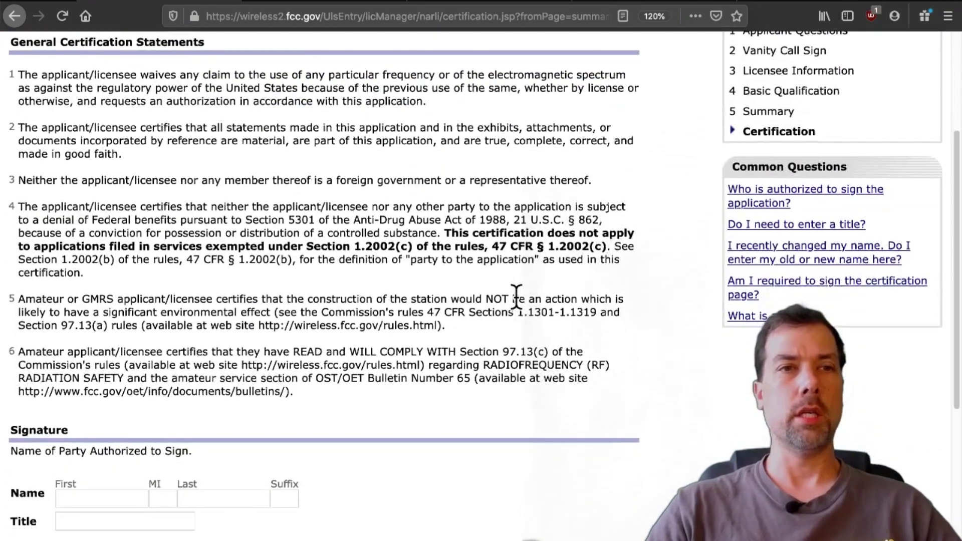
pyautogui.scroll(-3, 515, 295)
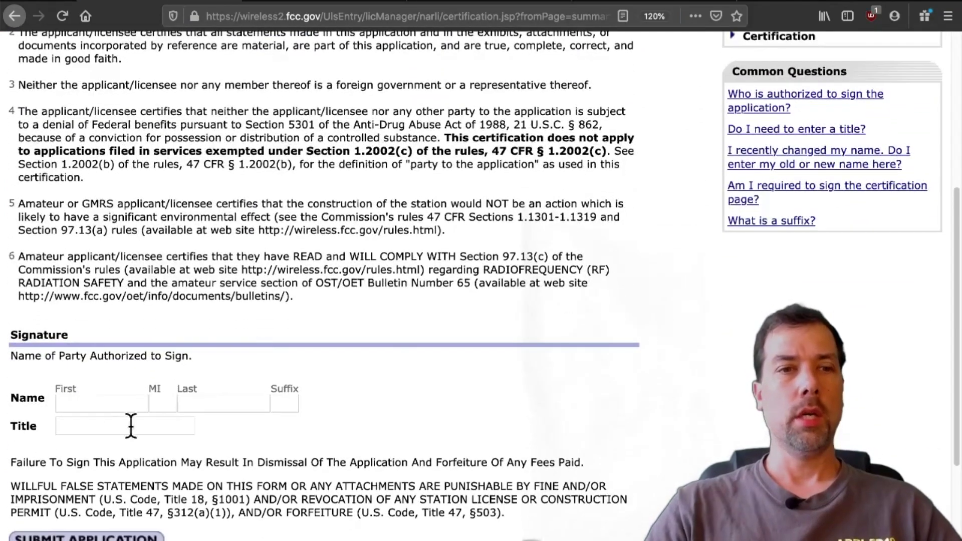
pyautogui.scroll(-3, 429, 396)
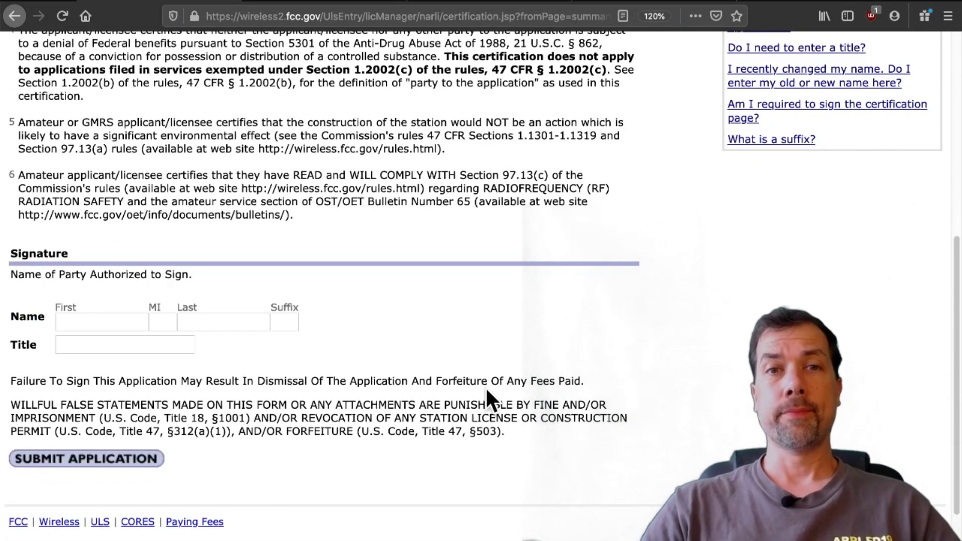
pyautogui.scroll(7, 508, 365)
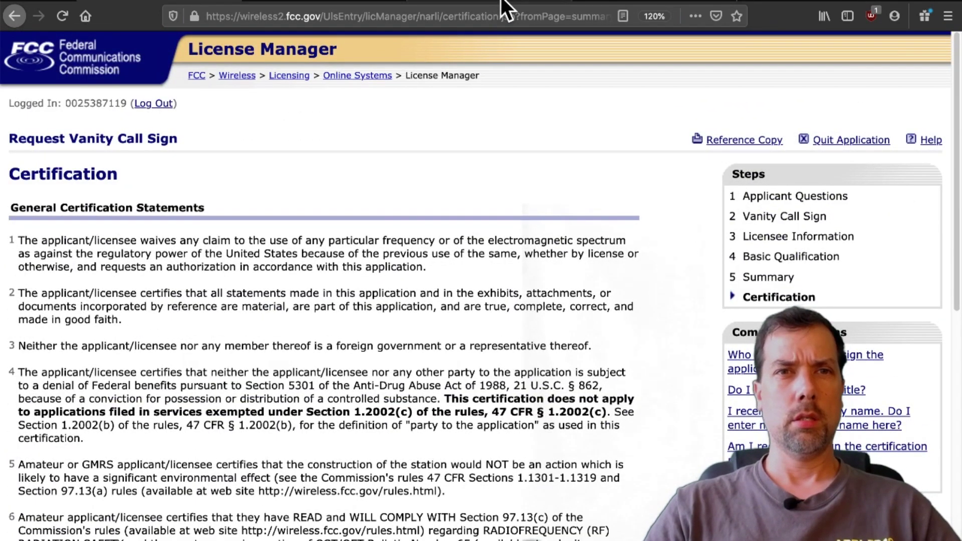
pyautogui.click(346, 6)
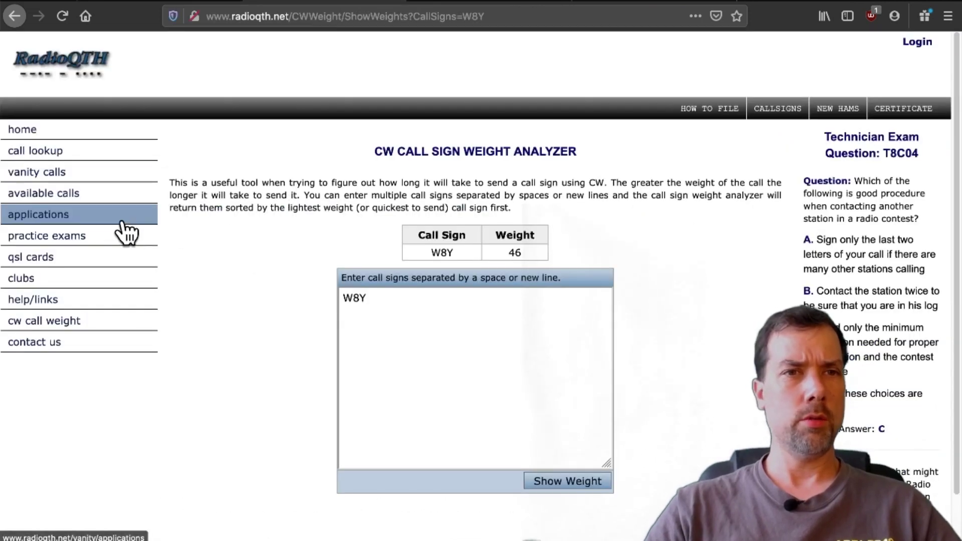
# - Go to RadioQTH's vanity calls page and highlight the red NOTE on random same-day winners
pyautogui.click(82, 175)
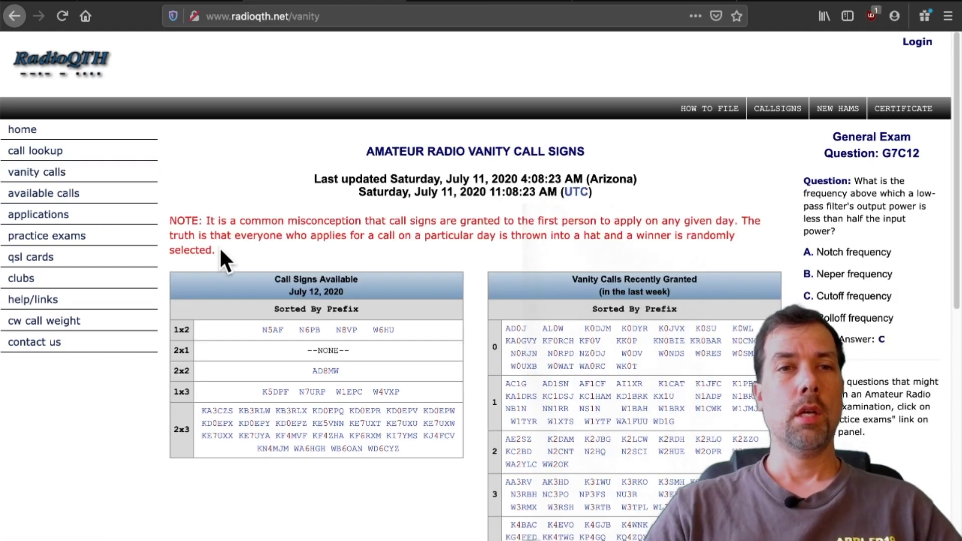
pyautogui.moveTo(223, 249); pyautogui.dragTo(172, 220)
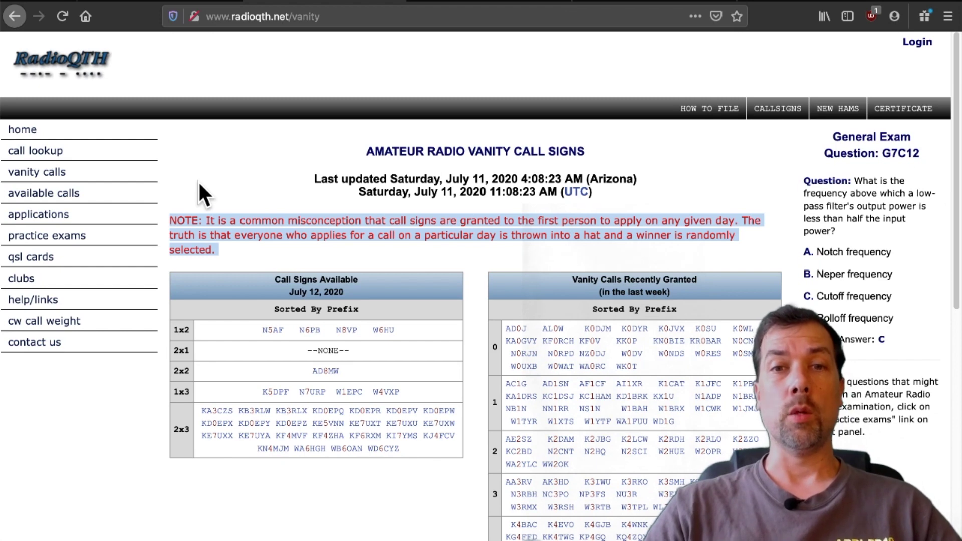
pyautogui.click(232, 254)
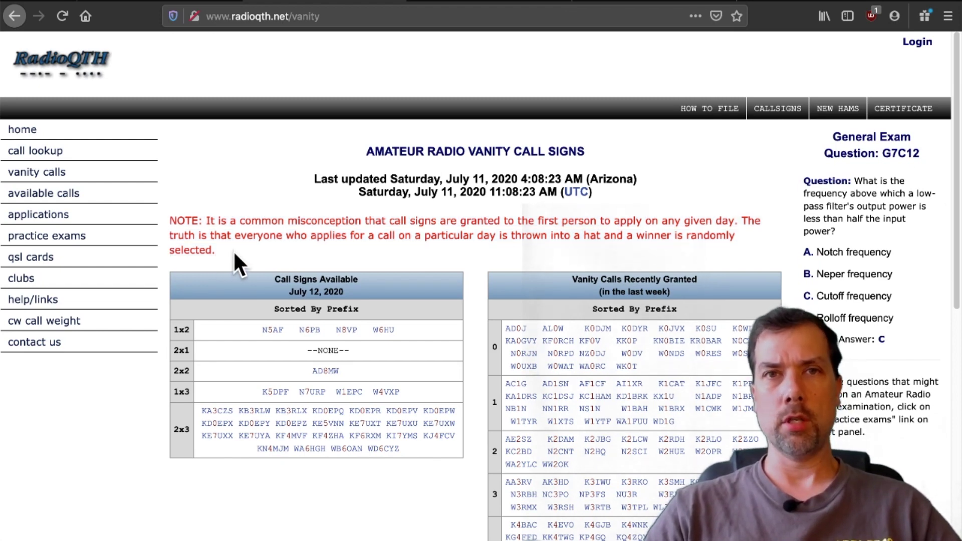